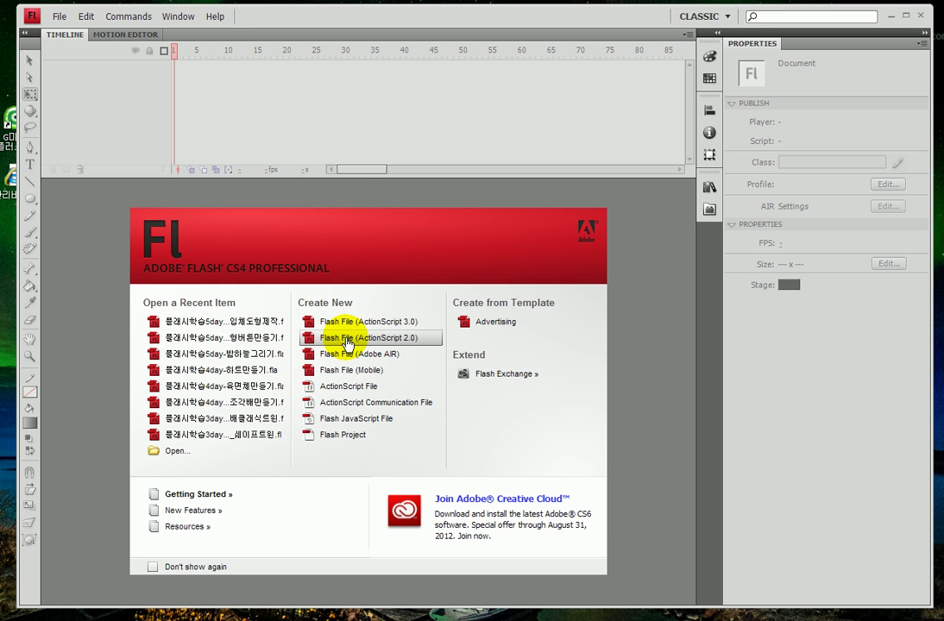
Create a Flash File (ActionScript 2.0) and start saving it in the 플래시 folder with the file name prefix "플래시학습5day-".
{"action": "left_click", "coordinate": [348, 344]}
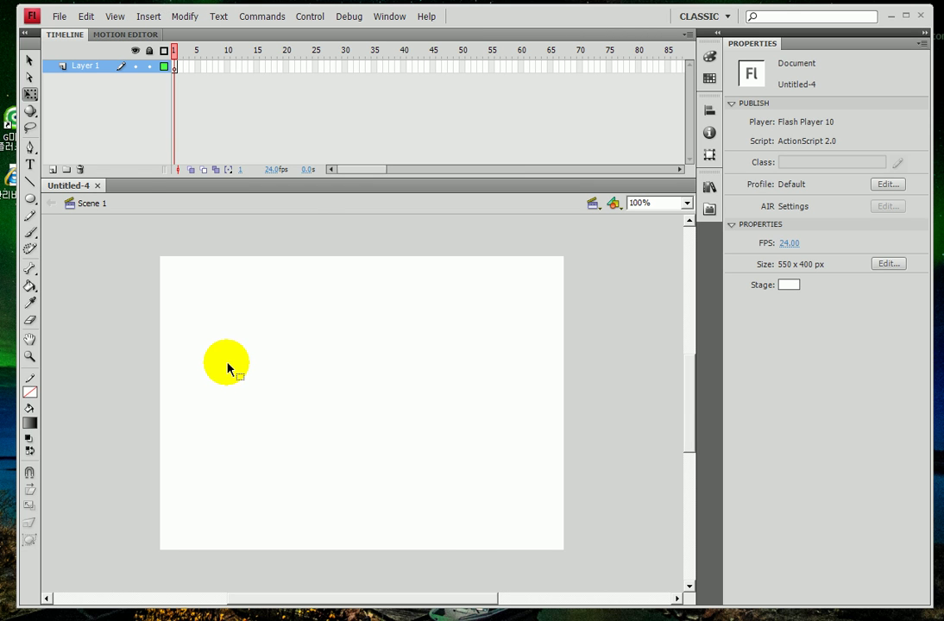
{"action": "key", "text": "ctrl+s"}
{"action": "left_click", "coordinate": [393, 352]}
{"action": "double_click", "coordinate": [449, 412]}
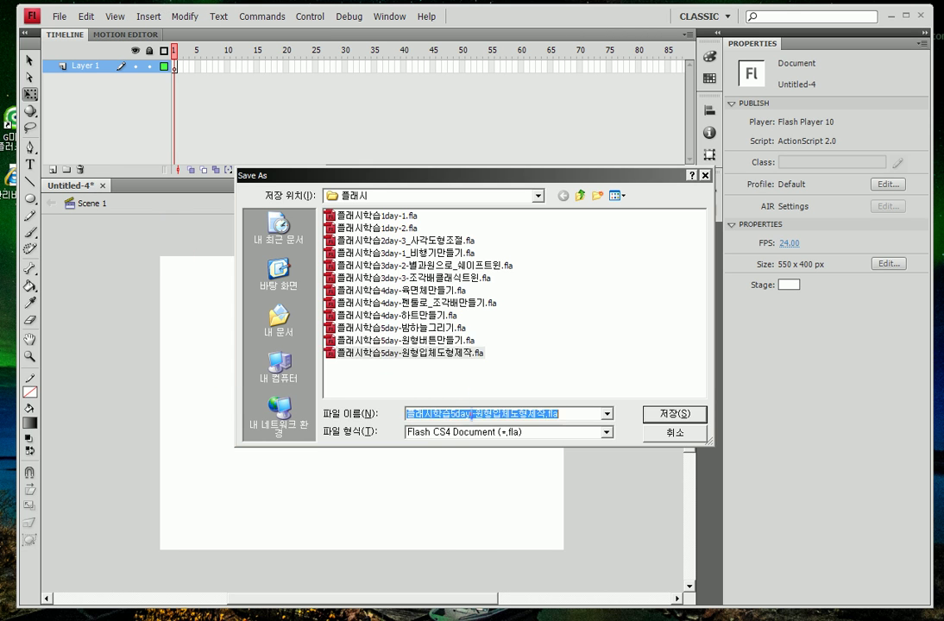
{"action": "left_click_drag", "start_coordinate": [474, 413], "coordinate": [674, 436]}
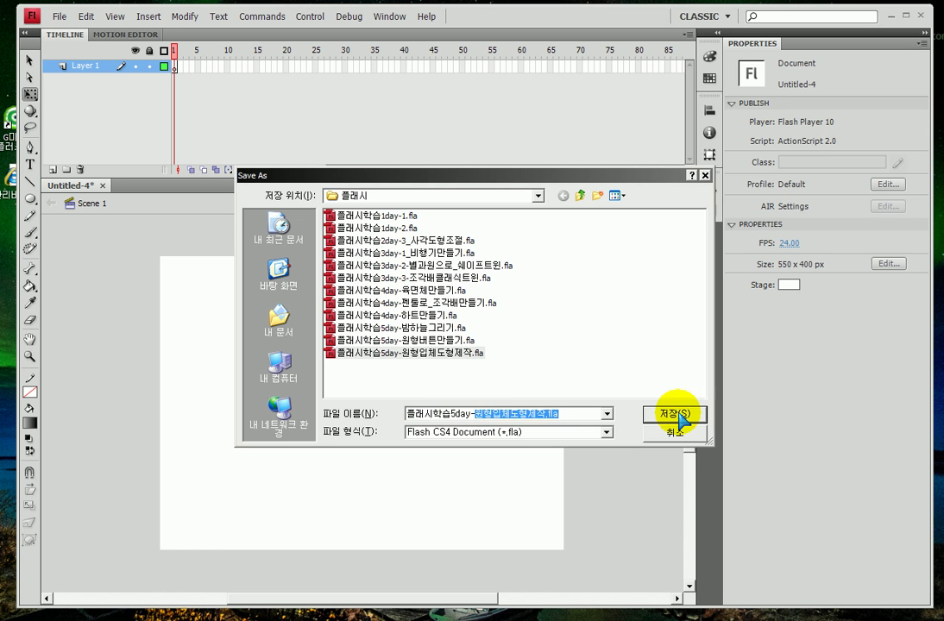
{"action": "key", "text": "BackSpace"}
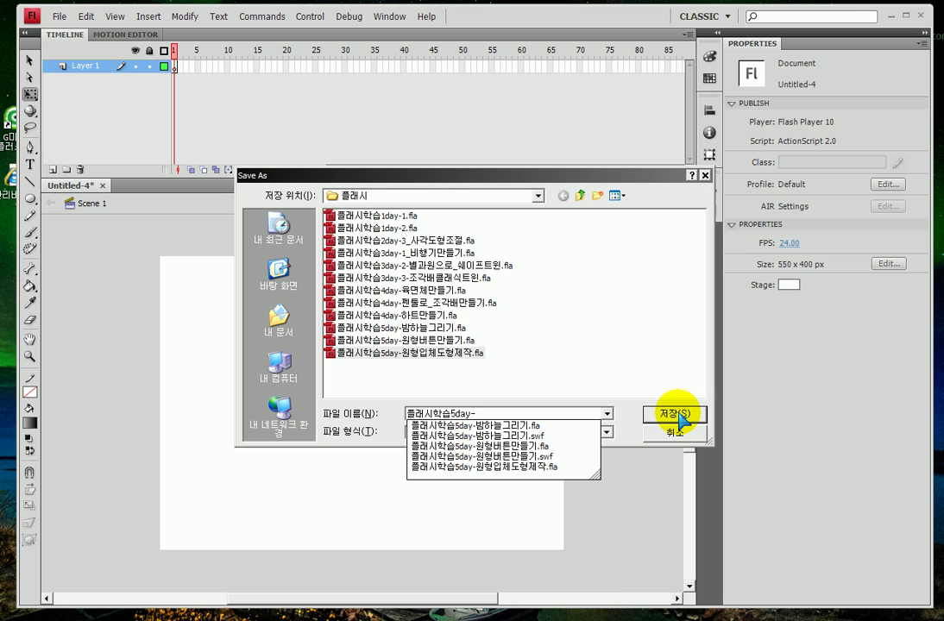
{"action": "type", "text": "dus"}
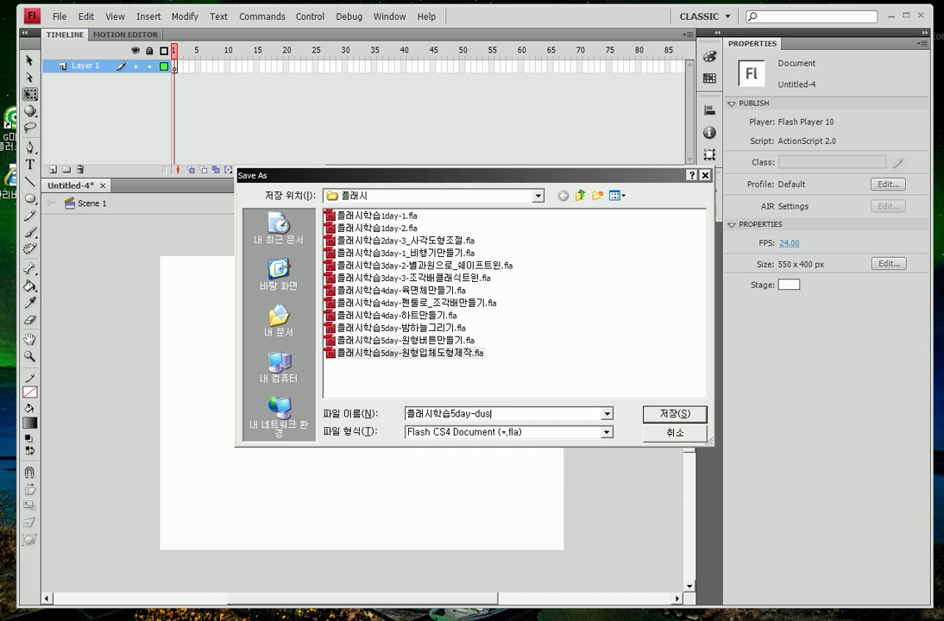
{"action": "key", "text": "BackSpace"}
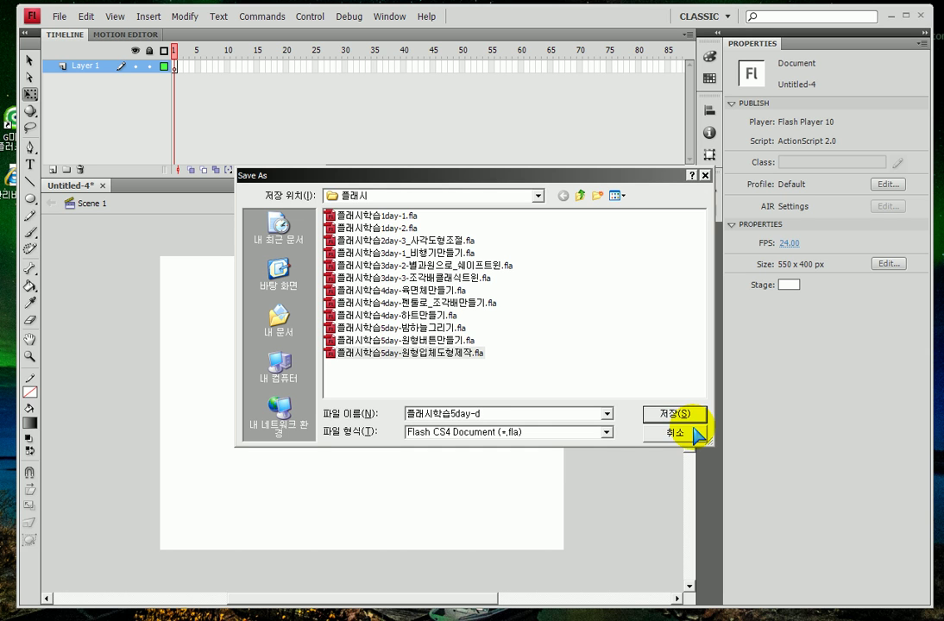
Switch to Notepad, write the title "연필과선_그룹_정렬" and copy it.
{"action": "key", "text": "alt+Tab"}
{"action": "type", "text": "연피ㄹ과선ㅇ"}
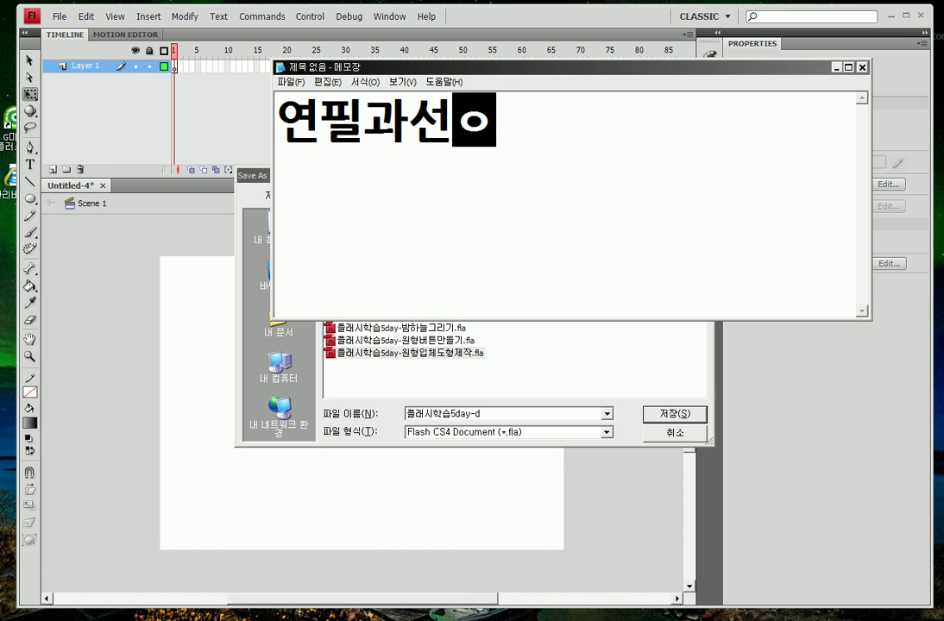
{"action": "key", "text": "BackSpace"}
{"action": "key", "text": "BackSpace"}
{"action": "type", "text": "선"}
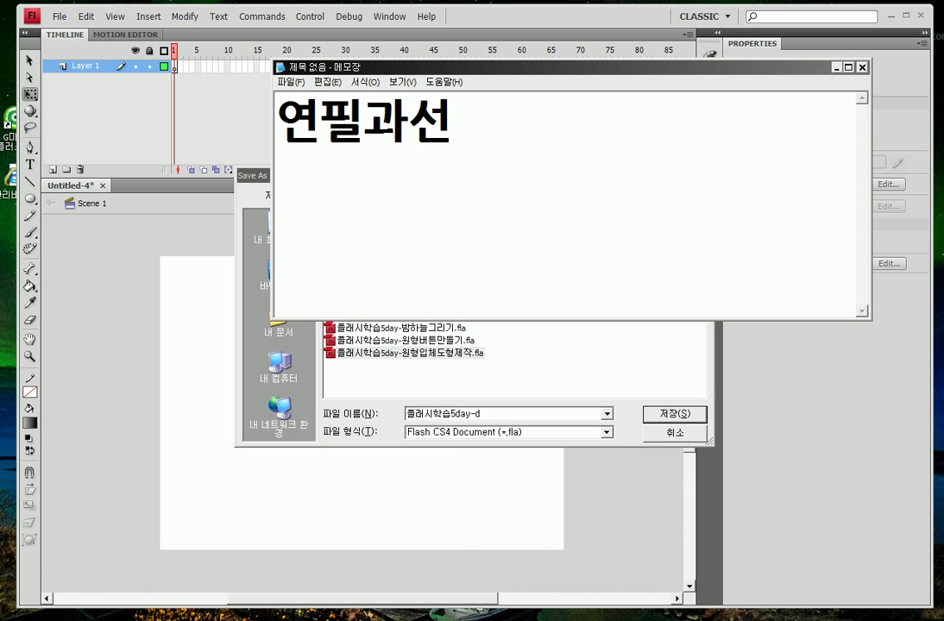
{"action": "type", "text": "_정렬"}
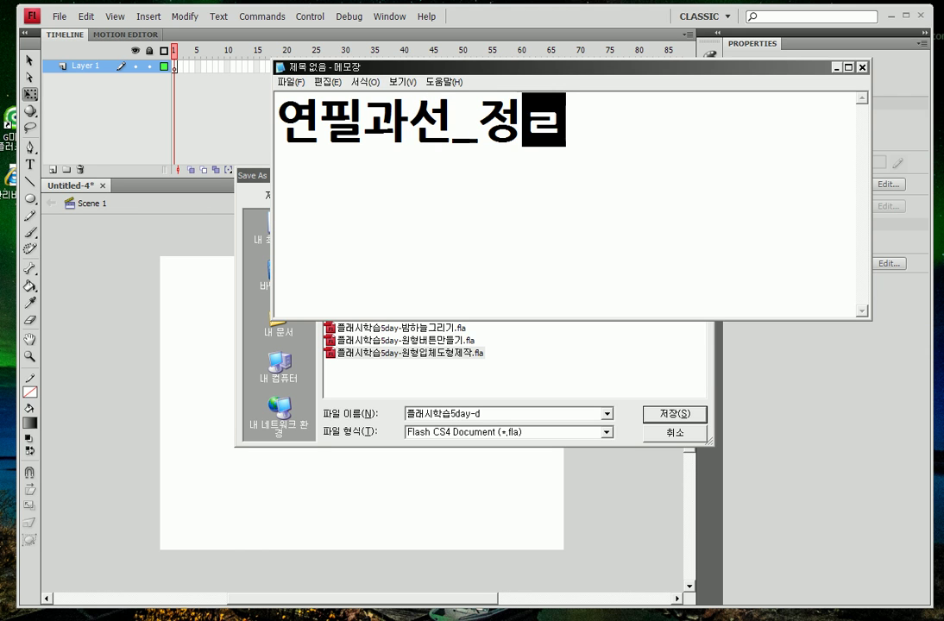
{"action": "key", "text": "BackSpace"}
{"action": "key", "text": "BackSpace"}
{"action": "key", "text": "BackSpace"}
{"action": "key", "text": "BackSpace"}
{"action": "type", "text": "그룹"}
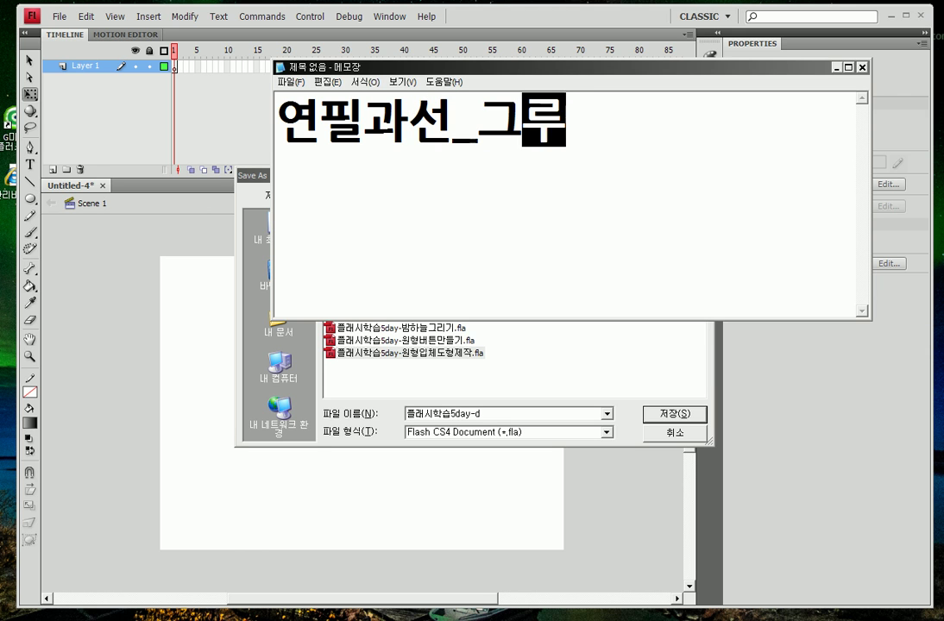
{"action": "type", "text": "_정렬"}
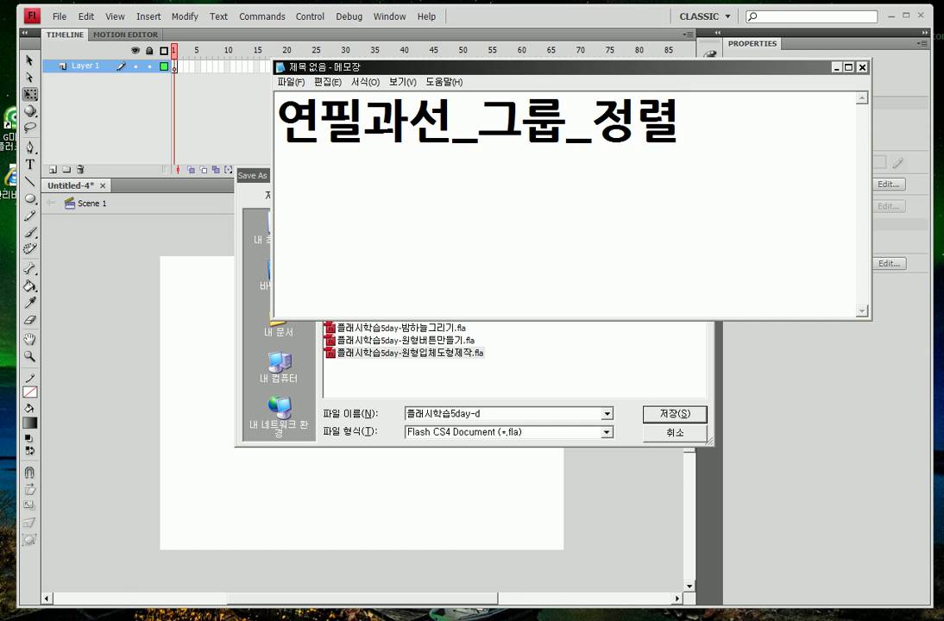
{"action": "key", "text": "ctrl+a"}
{"action": "key", "text": "ctrl+c"}
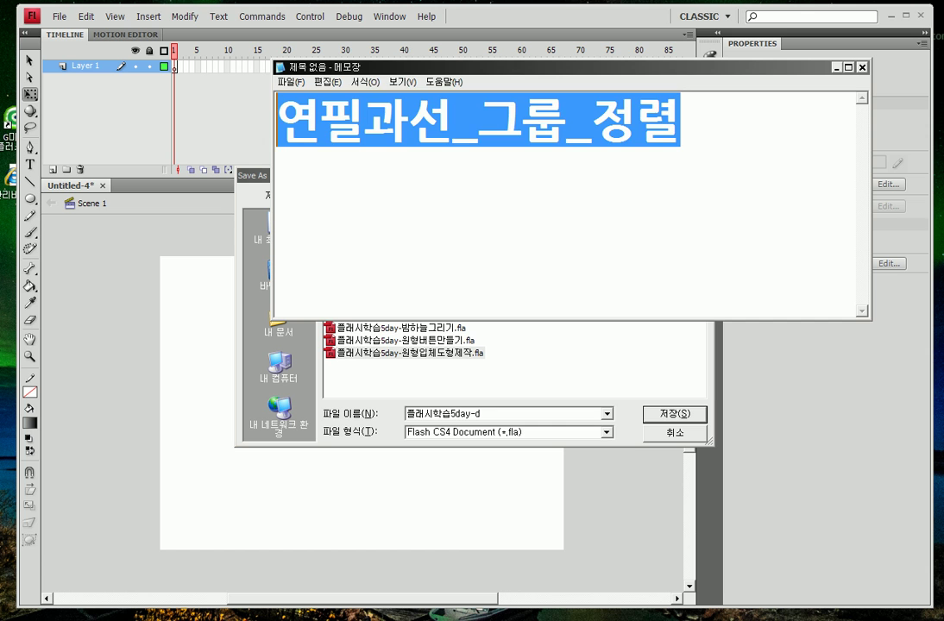
Complete the file name as "플래시학습5day-연필과선_그룹_정렬" with the copied text and save the document.
{"action": "left_click", "coordinate": [497, 414]}
{"action": "key", "text": "BackSpace"}
{"action": "key", "text": "ctrl+v"}
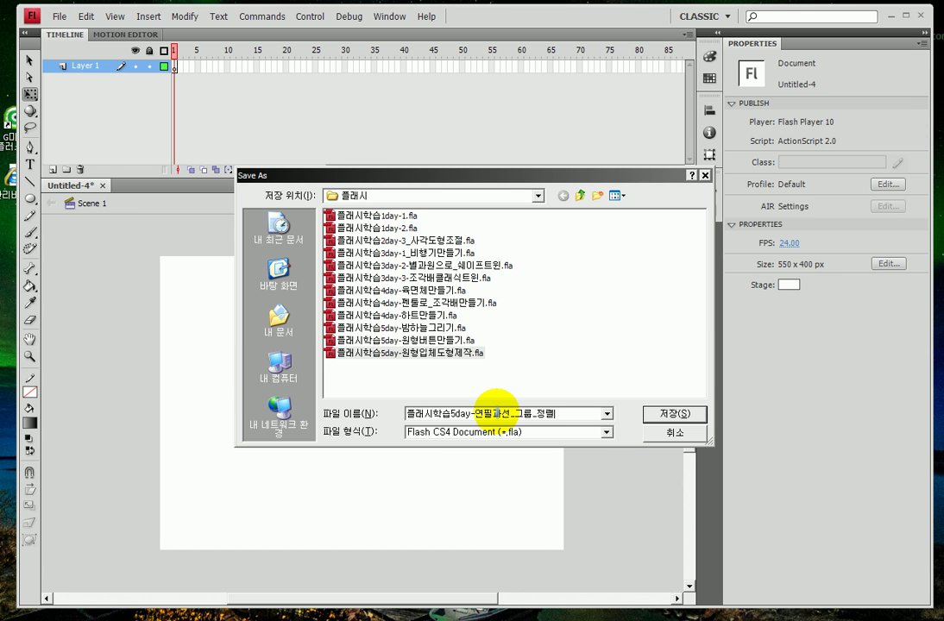
{"action": "left_click", "coordinate": [665, 417]}
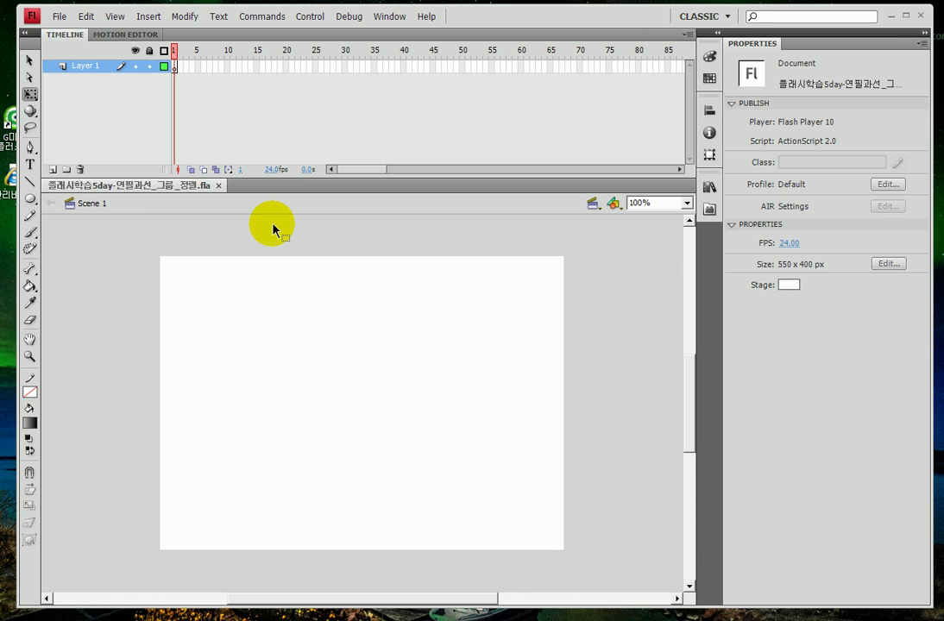
{"action": "mouse_move", "coordinate": [226, 193]}
{"action": "left_mouse_down"}
{"action": "mouse_move", "coordinate": [191, 201]}
{"action": "mouse_move", "coordinate": [195, 175]}
{"action": "mouse_move", "coordinate": [222, 169]}
{"action": "mouse_move", "coordinate": [220, 207]}
{"action": "left_mouse_up"}
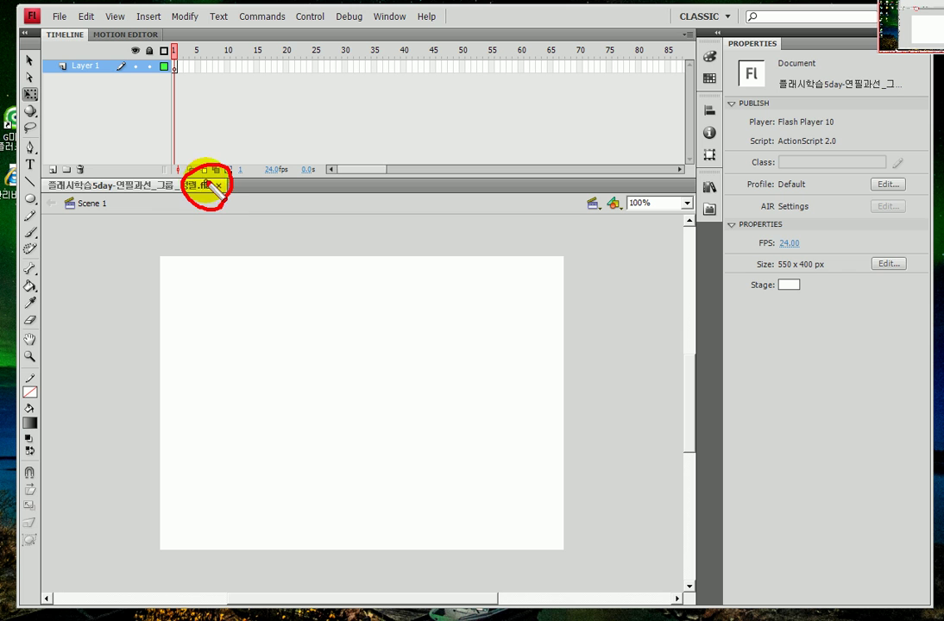
Import Pencil.png to the stage from the desktop's 수업예제 shortcut, in the folder 플래시/수업자료/플래시/제6강.
{"action": "left_click", "coordinate": [59, 16]}
{"action": "mouse_move", "coordinate": [86, 16]}
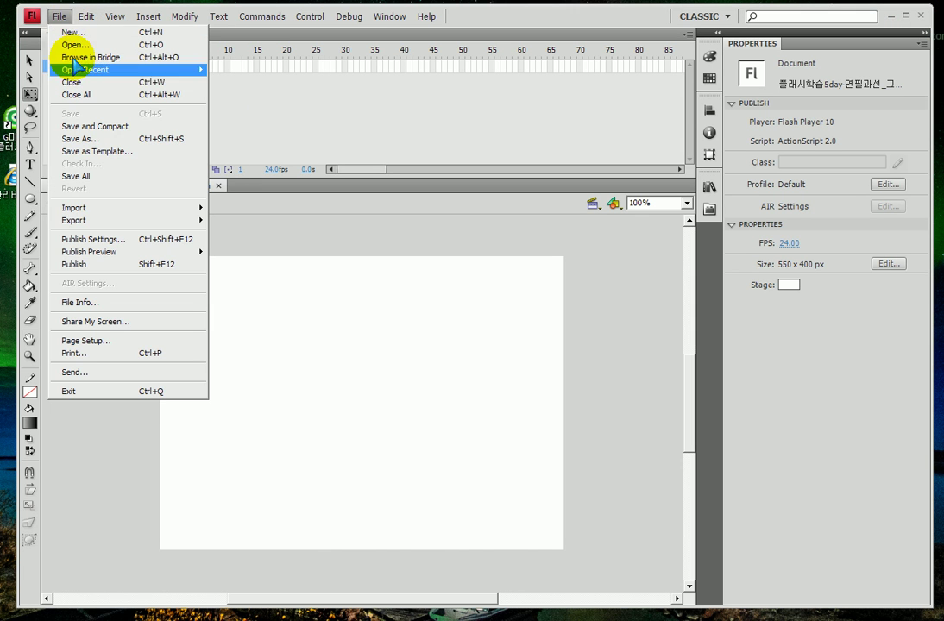
{"action": "mouse_move", "coordinate": [71, 207]}
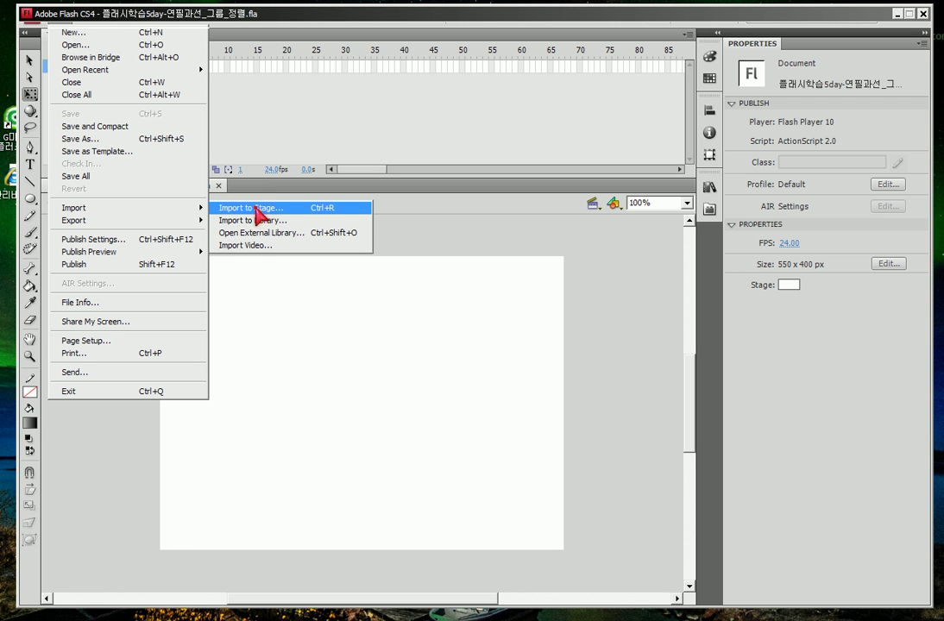
{"action": "left_click", "coordinate": [256, 210]}
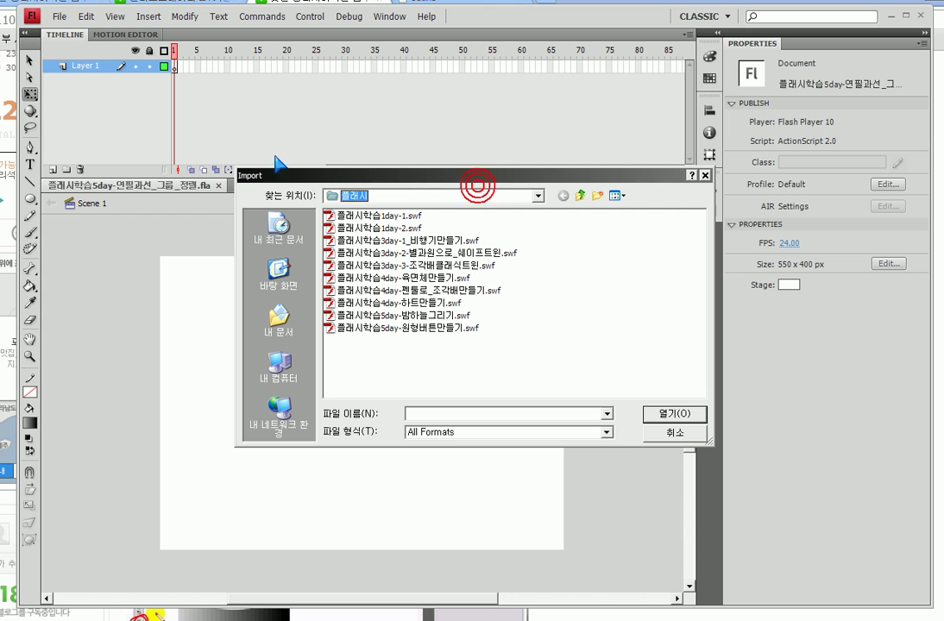
{"action": "left_click", "coordinate": [285, 283]}
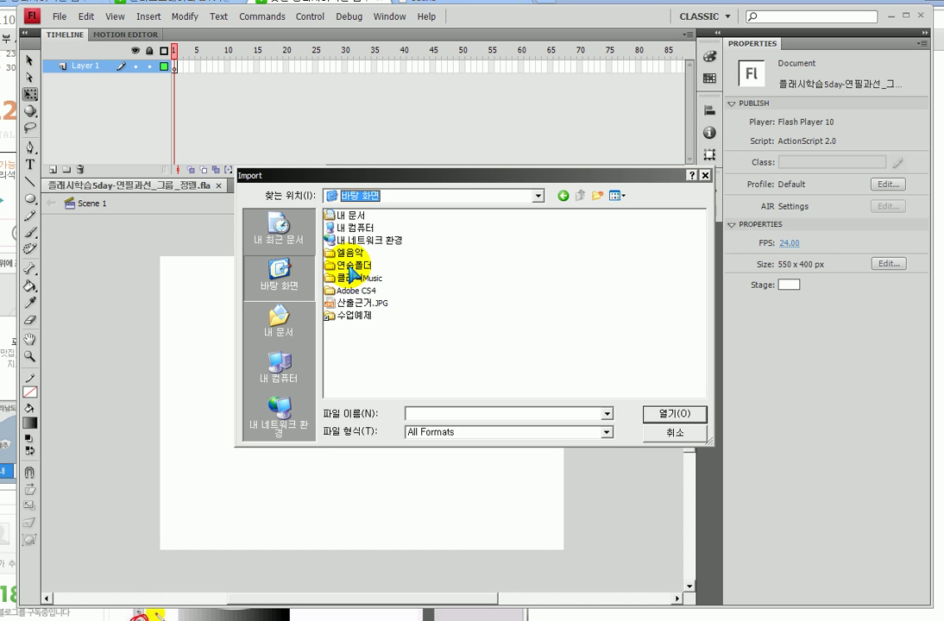
{"action": "double_click", "coordinate": [333, 316]}
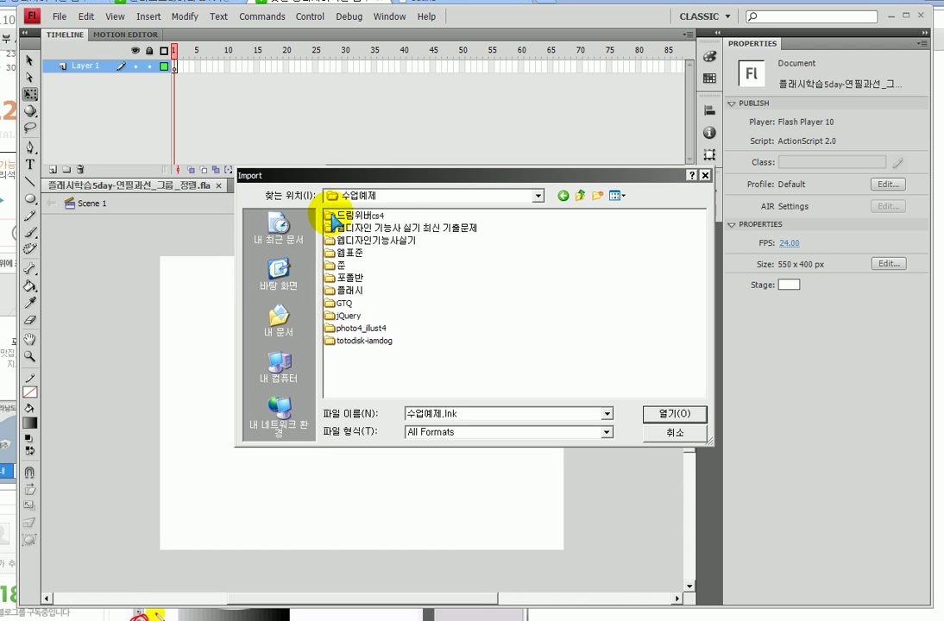
{"action": "double_click", "coordinate": [332, 292]}
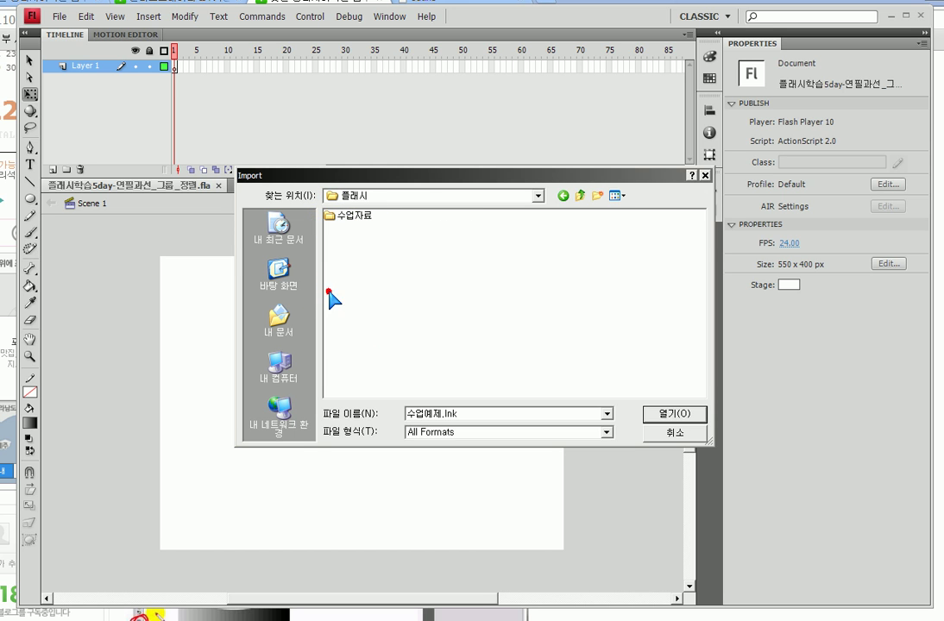
{"action": "left_click", "coordinate": [335, 216]}
{"action": "double_click", "coordinate": [339, 218]}
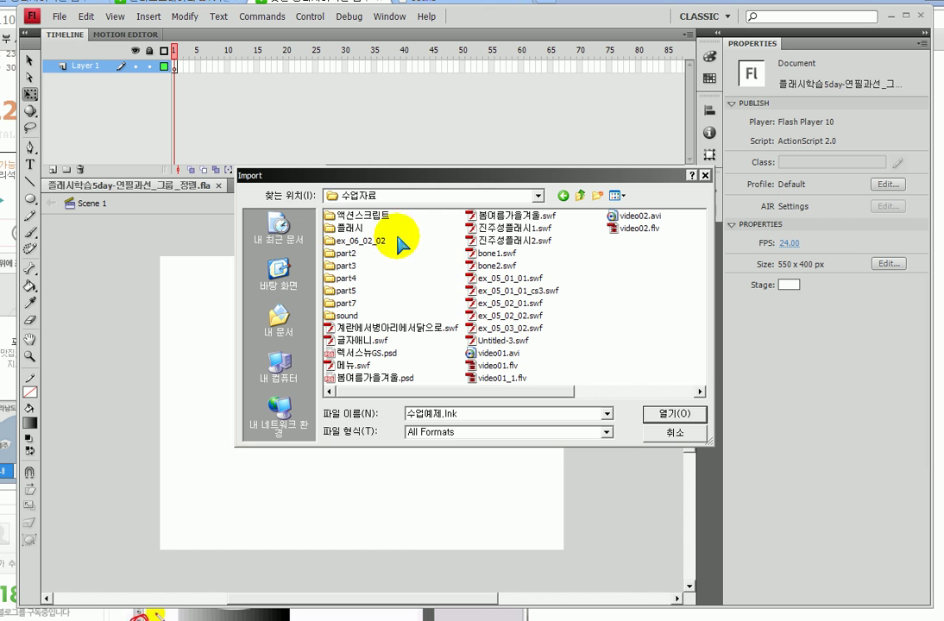
{"action": "double_click", "coordinate": [342, 229]}
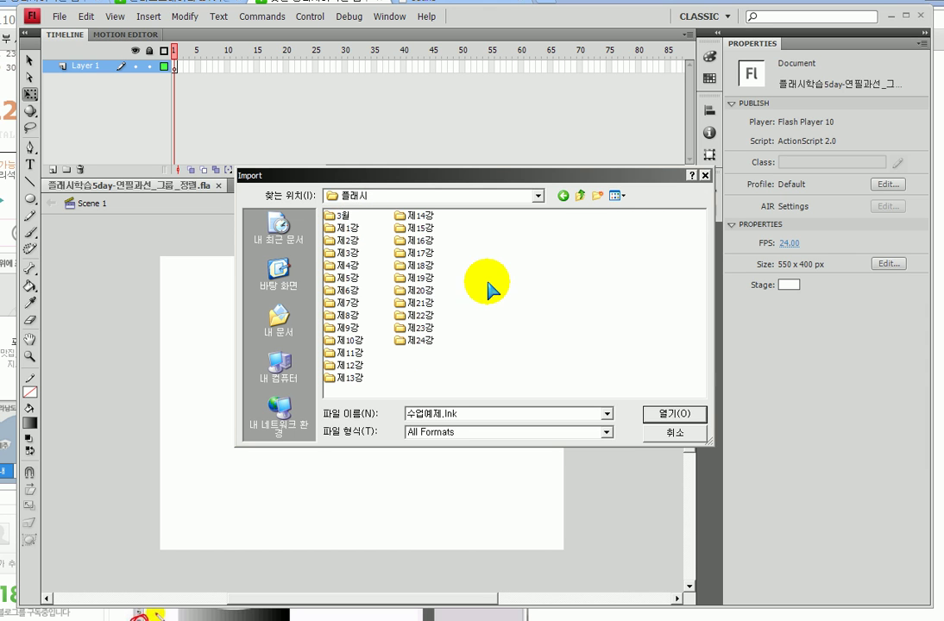
{"action": "double_click", "coordinate": [342, 291]}
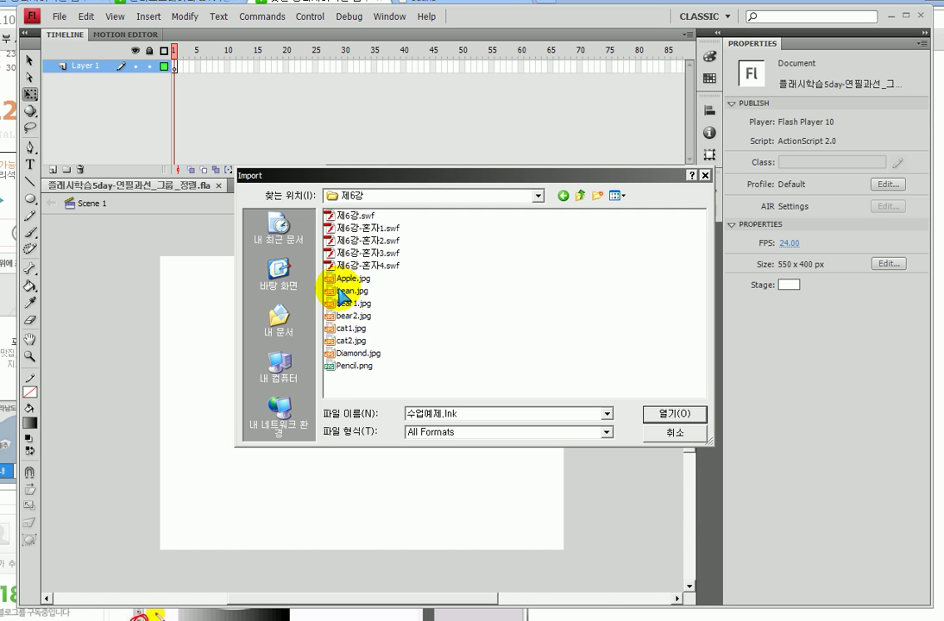
{"action": "left_click", "coordinate": [342, 366]}
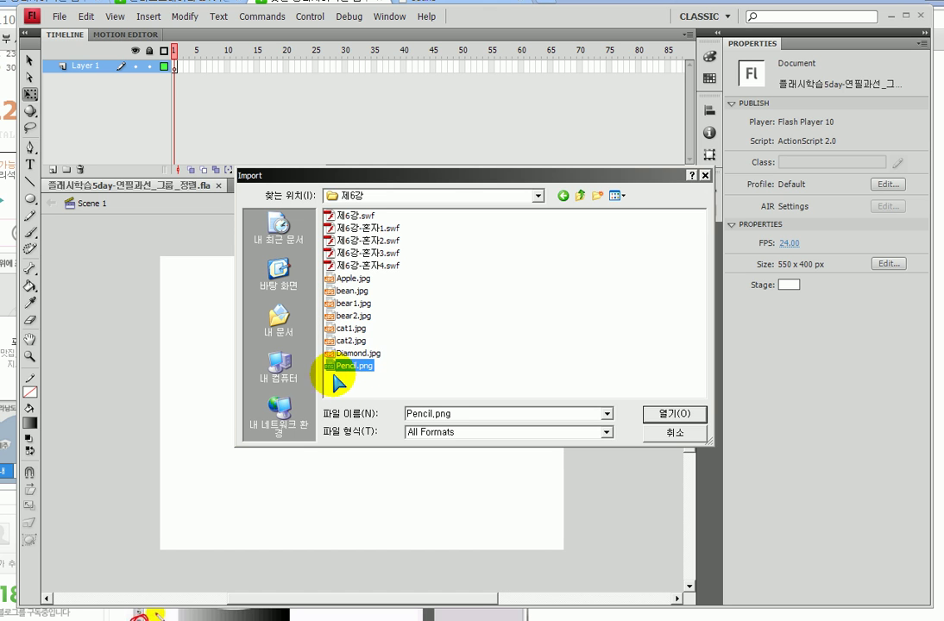
{"action": "left_click", "coordinate": [675, 414]}
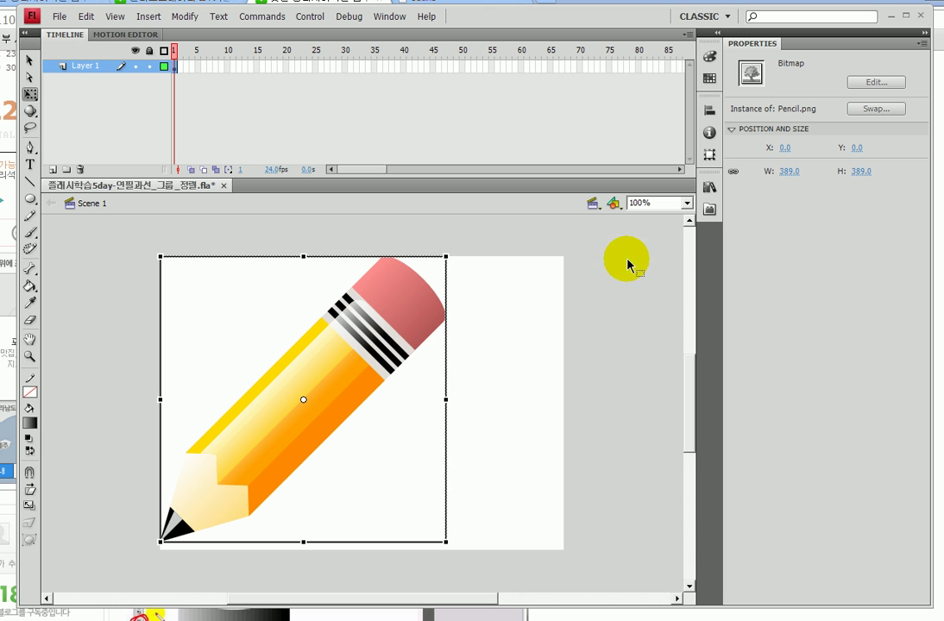
Check the document's library for the imported Pencil.png bitmap, then hide the library again.
{"action": "left_click", "coordinate": [709, 187]}
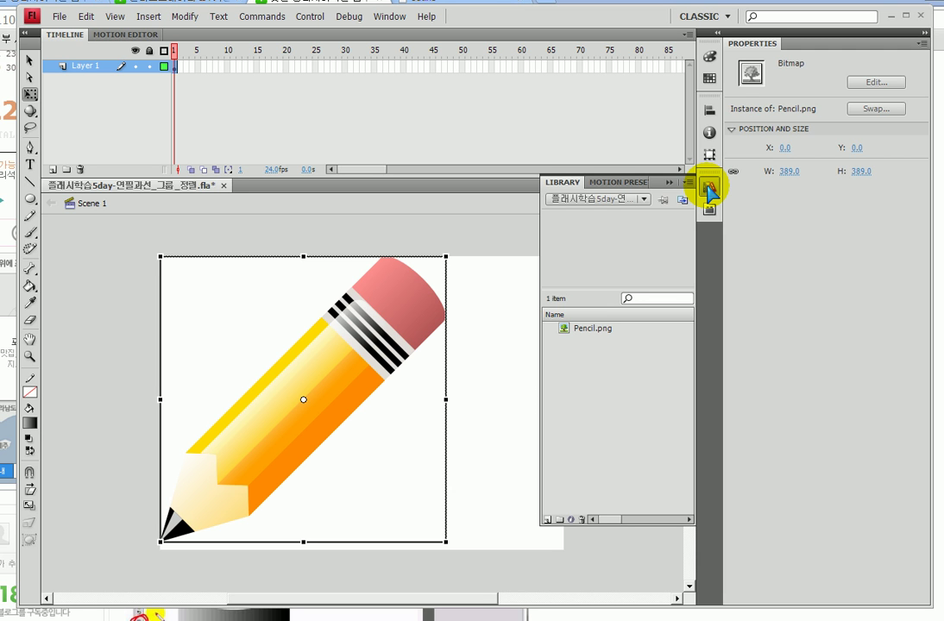
{"action": "left_click", "coordinate": [709, 188]}
{"action": "left_click", "coordinate": [710, 187]}
{"action": "left_click", "coordinate": [709, 187]}
{"action": "left_click", "coordinate": [709, 188]}
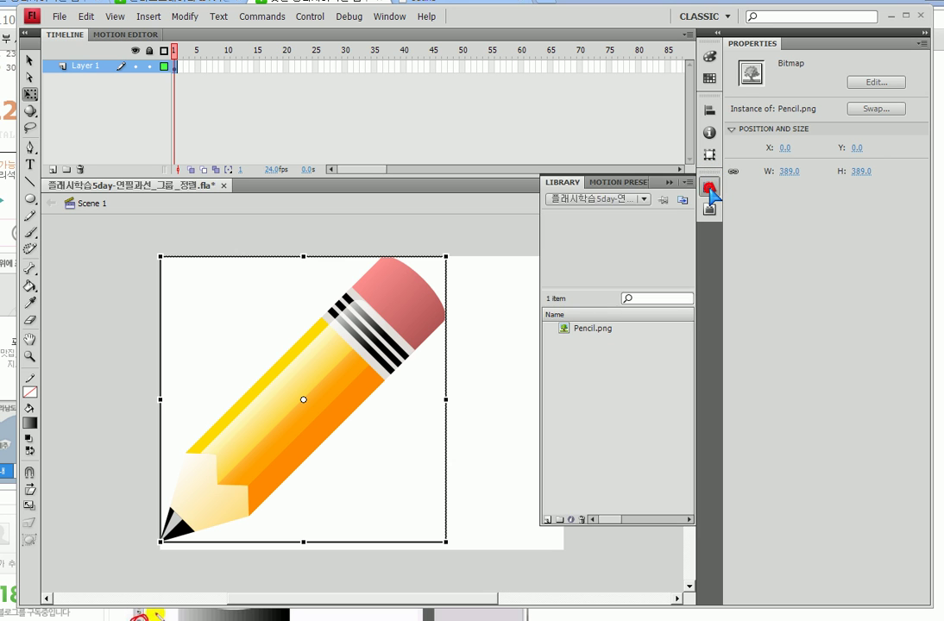
{"action": "left_click", "coordinate": [710, 187]}
{"action": "left_click", "coordinate": [710, 187]}
{"action": "left_click", "coordinate": [709, 187]}
{"action": "left_click", "coordinate": [710, 188]}
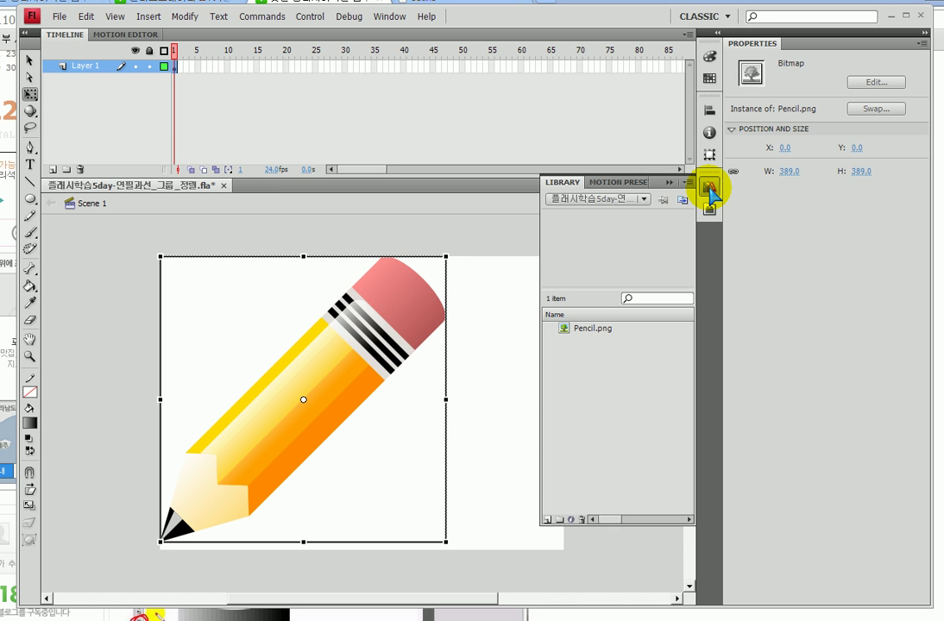
{"action": "left_click", "coordinate": [671, 183]}
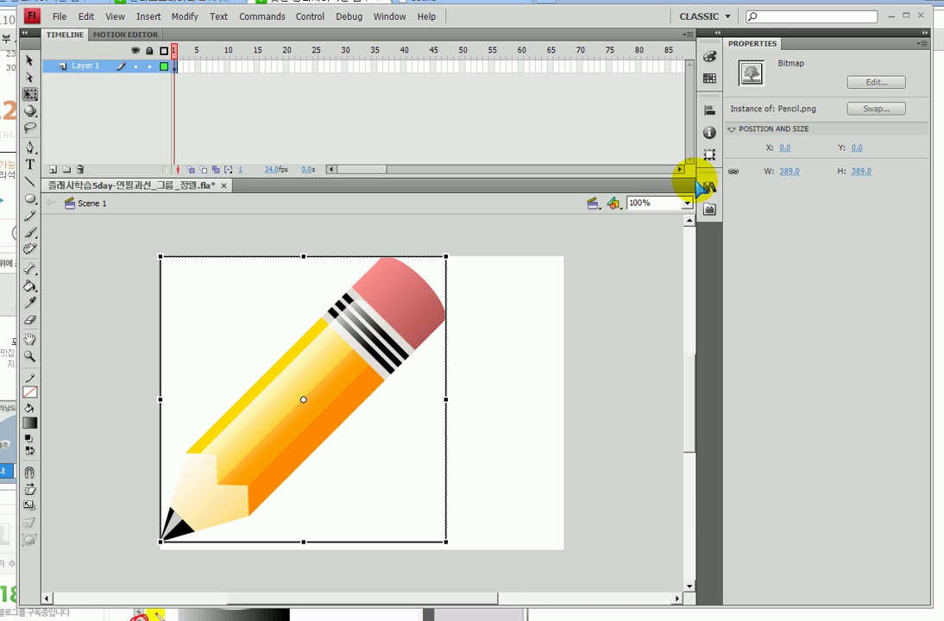
{"action": "left_click", "coordinate": [708, 187]}
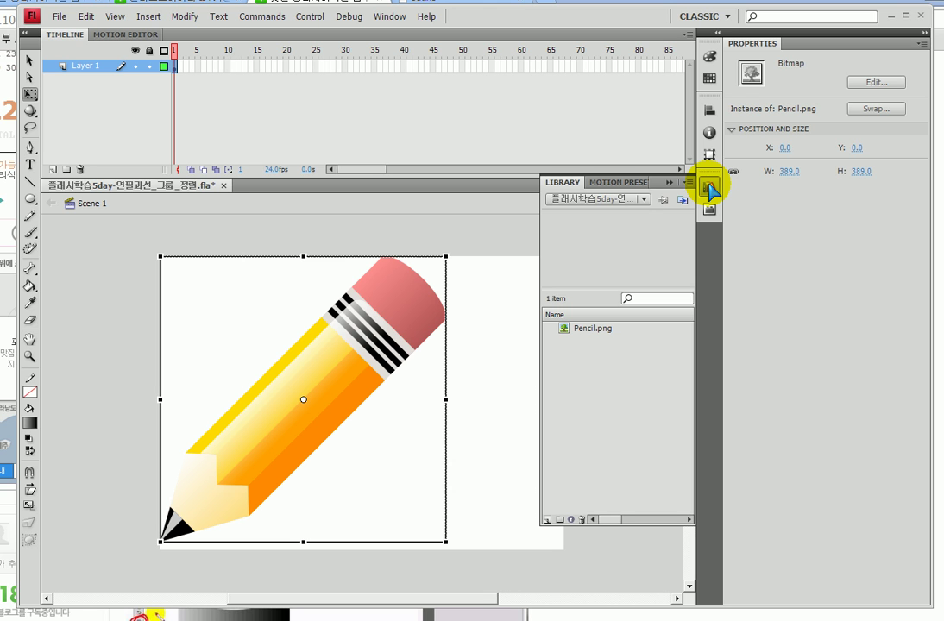
{"action": "left_click", "coordinate": [669, 183]}
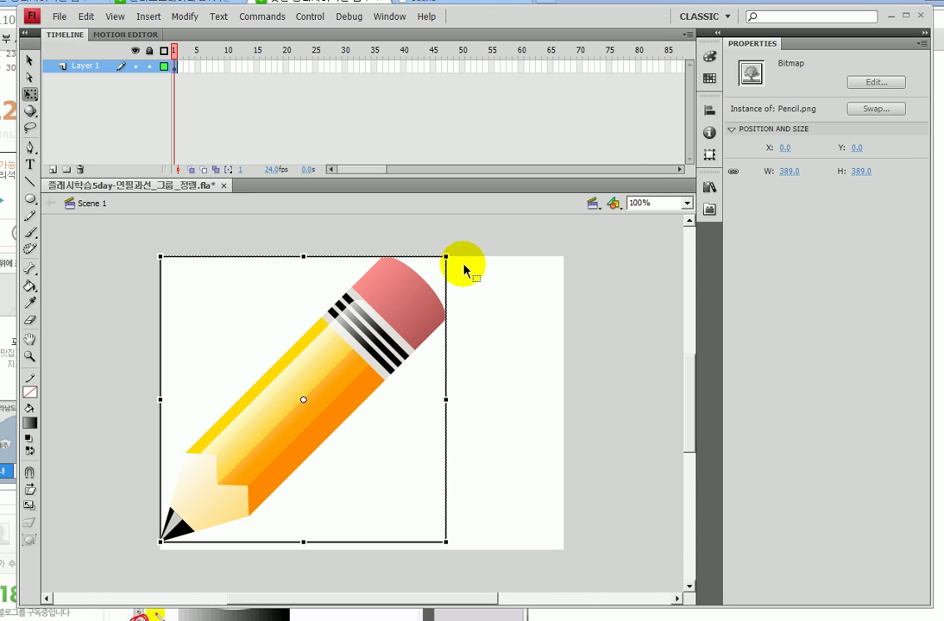
Scale the pencil bitmap down to about 65 by 65 px near the middle of the stage and display its transform settings.
{"action": "mouse_move", "coordinate": [445, 257]}
{"action": "left_mouse_down"}
{"action": "mouse_move", "coordinate": [383, 344]}
{"action": "mouse_move", "coordinate": [342, 364]}
{"action": "mouse_move", "coordinate": [390, 380]}
{"action": "mouse_move", "coordinate": [501, 299]}
{"action": "mouse_move", "coordinate": [431, 351]}
{"action": "left_mouse_up"}
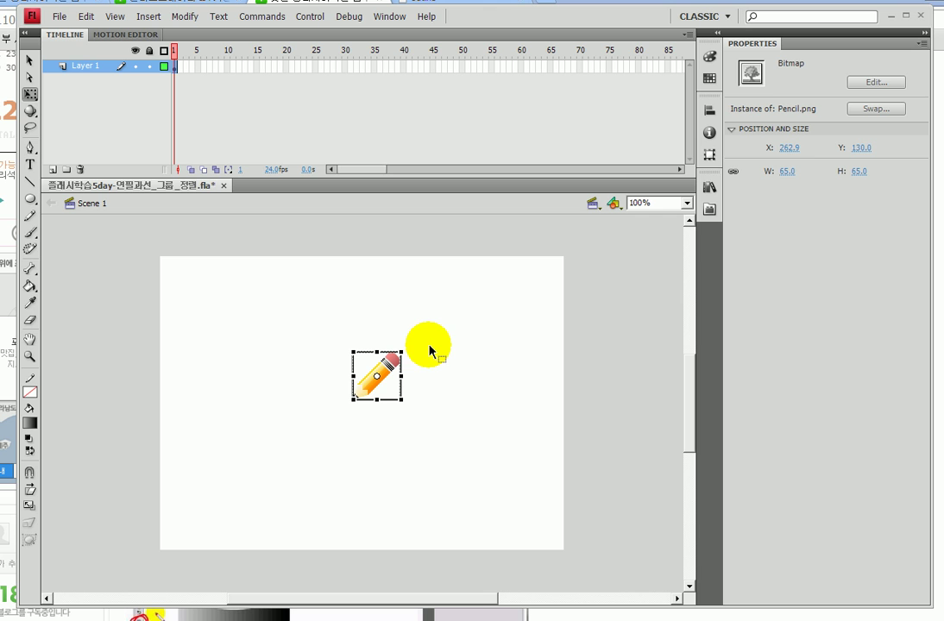
{"action": "left_click", "coordinate": [709, 155]}
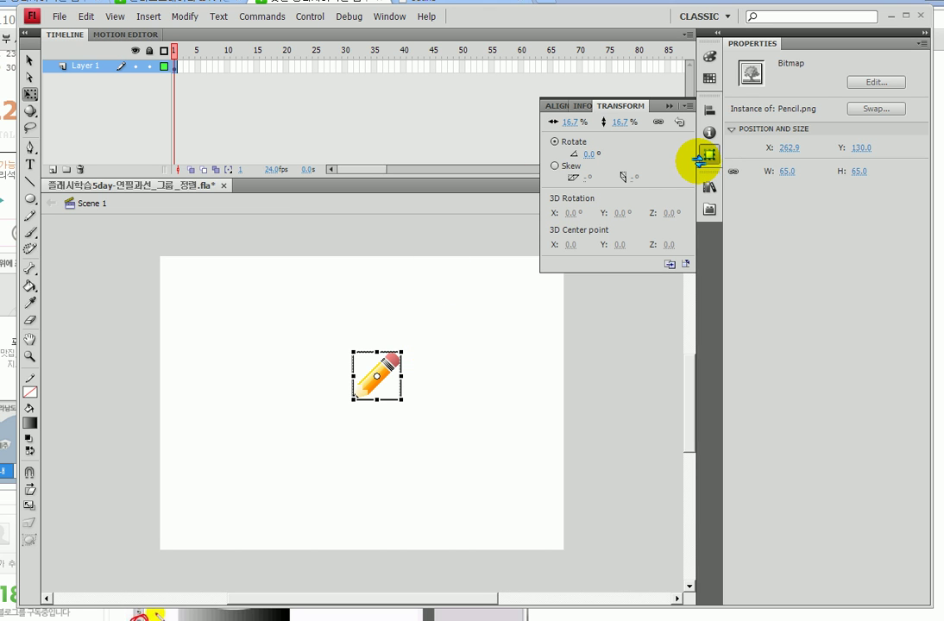
{"action": "left_click", "coordinate": [708, 157]}
{"action": "left_click", "coordinate": [708, 157]}
{"action": "left_click", "coordinate": [708, 157]}
{"action": "left_click", "coordinate": [708, 157]}
{"action": "left_click", "coordinate": [707, 157]}
{"action": "left_click", "coordinate": [708, 157]}
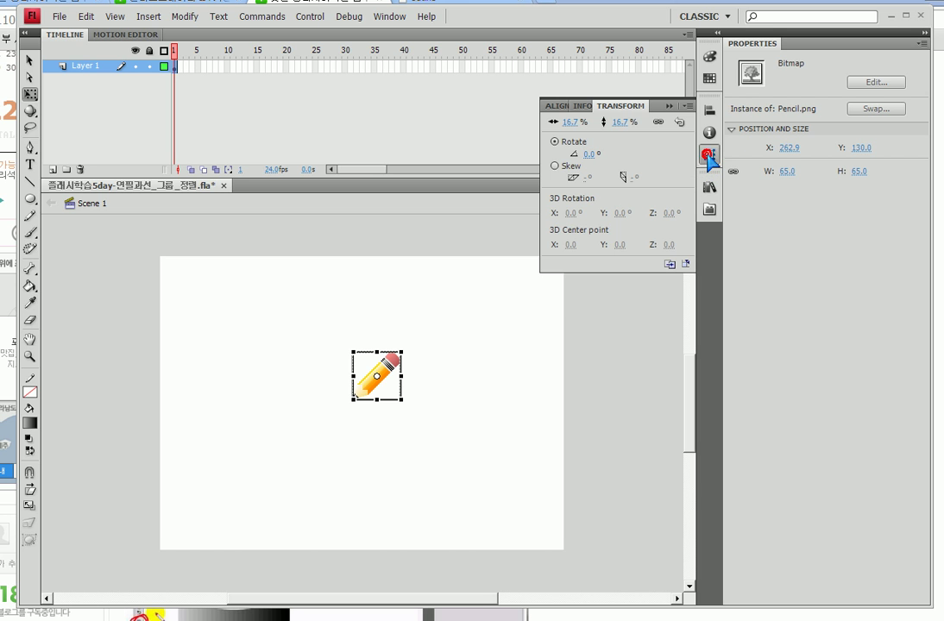
Flip the pencil bitmap horizontally by unlinking its scale proportions and setting the width scale to -16.7099%.
{"action": "left_click", "coordinate": [659, 123]}
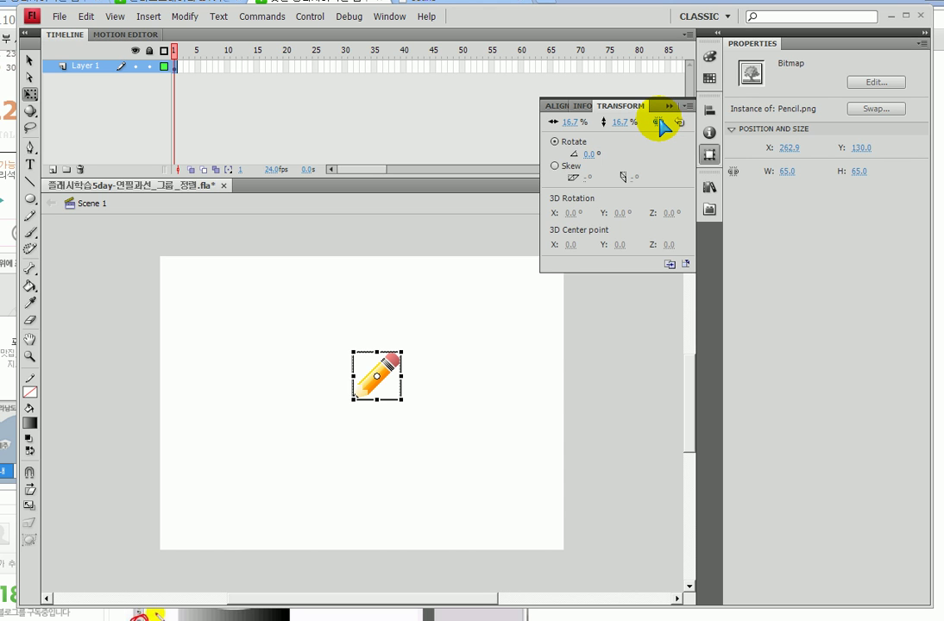
{"action": "left_click", "coordinate": [567, 122]}
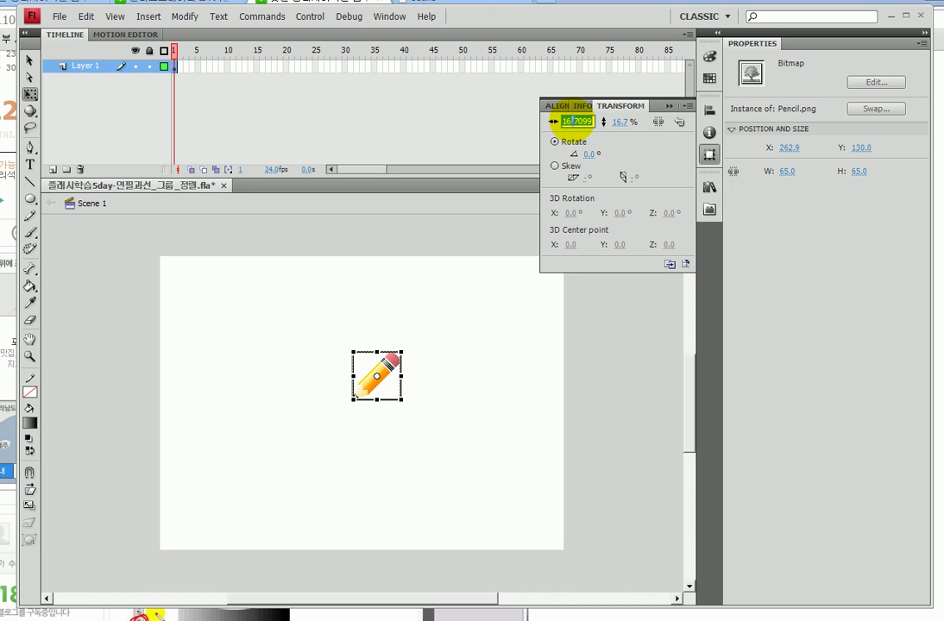
{"action": "left_click", "coordinate": [572, 122]}
{"action": "left_click", "coordinate": [564, 121]}
{"action": "type", "text": "-"}
{"action": "key", "text": "Return"}
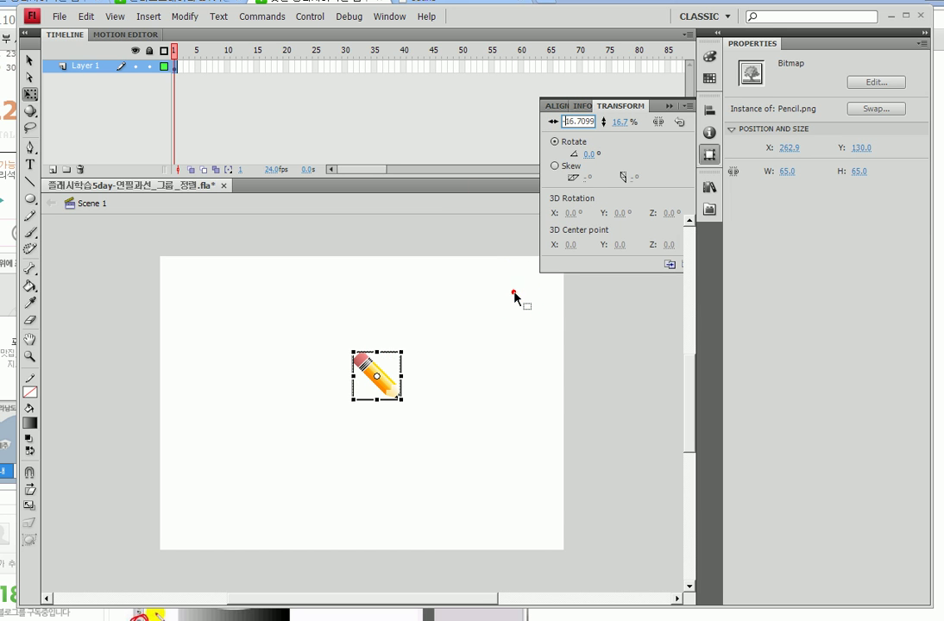
Move the flipped pencil to the left edge of the stage, in its upper half, and deselect it.
{"action": "left_click", "coordinate": [452, 377]}
{"action": "left_click", "coordinate": [392, 369]}
{"action": "mouse_move", "coordinate": [365, 364]}
{"action": "left_mouse_down"}
{"action": "mouse_move", "coordinate": [188, 282]}
{"action": "mouse_move", "coordinate": [317, 387]}
{"action": "mouse_move", "coordinate": [219, 337]}
{"action": "mouse_move", "coordinate": [173, 334]}
{"action": "left_mouse_up"}
{"action": "left_click", "coordinate": [329, 440]}
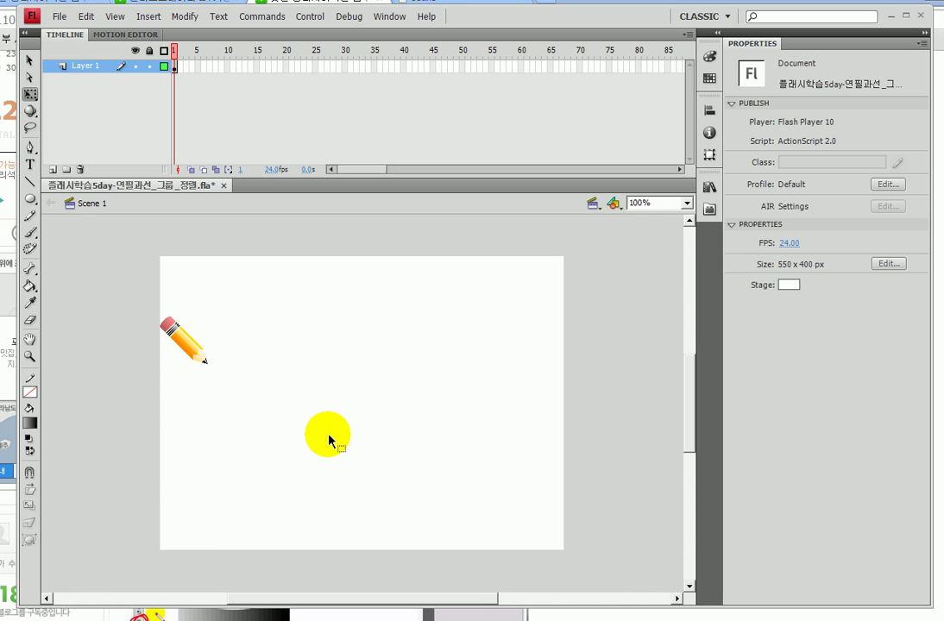
Set up the Line tool with a solid olive stroke of thickness 10.
{"action": "left_click", "coordinate": [31, 198]}
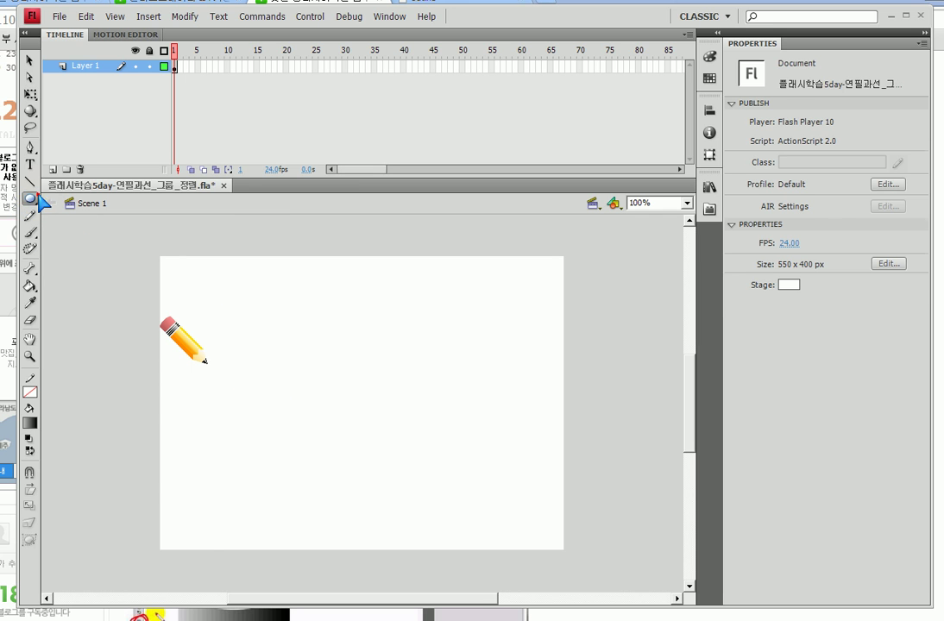
{"action": "left_click", "coordinate": [31, 181]}
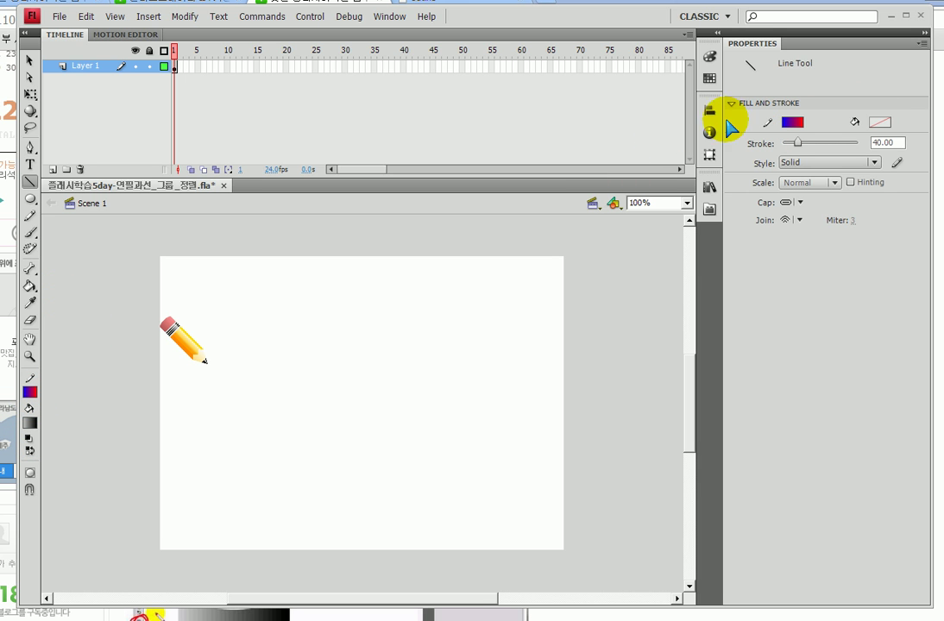
{"action": "left_click_drag", "start_coordinate": [797, 142], "coordinate": [794, 142]}
{"action": "left_click", "coordinate": [792, 121]}
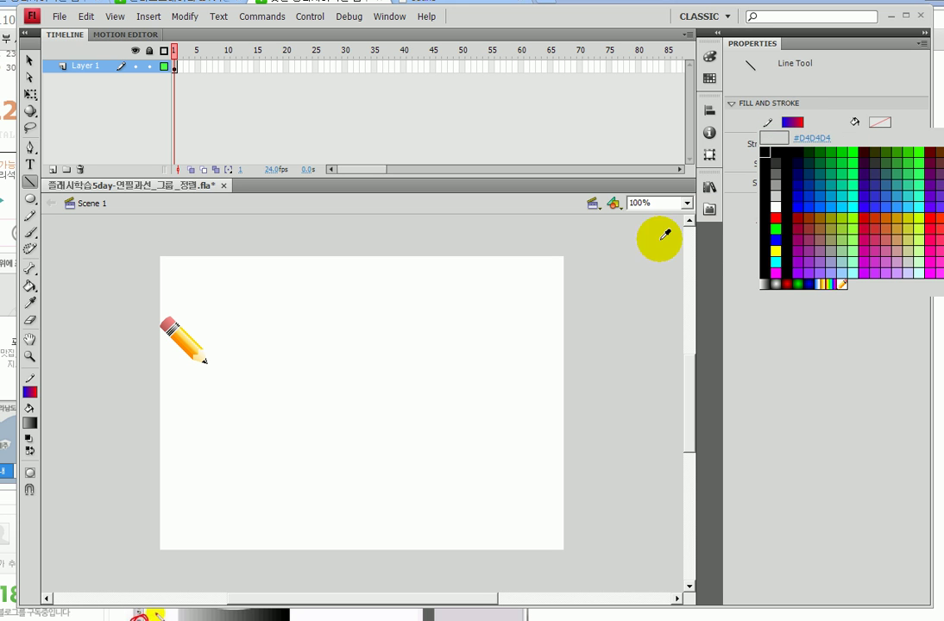
{"action": "left_click", "coordinate": [831, 221]}
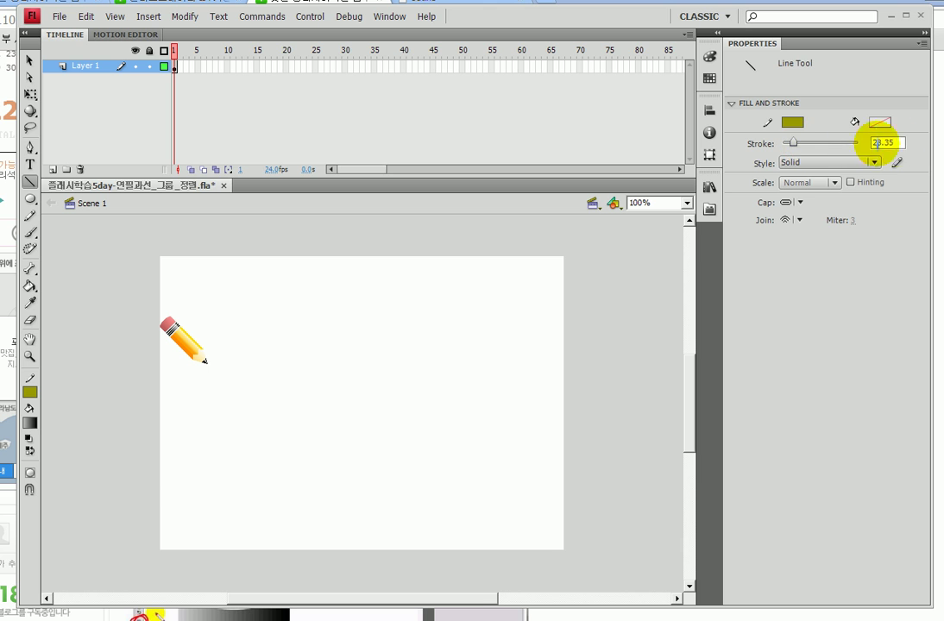
{"action": "left_click", "coordinate": [898, 142]}
{"action": "type", "text": "10"}
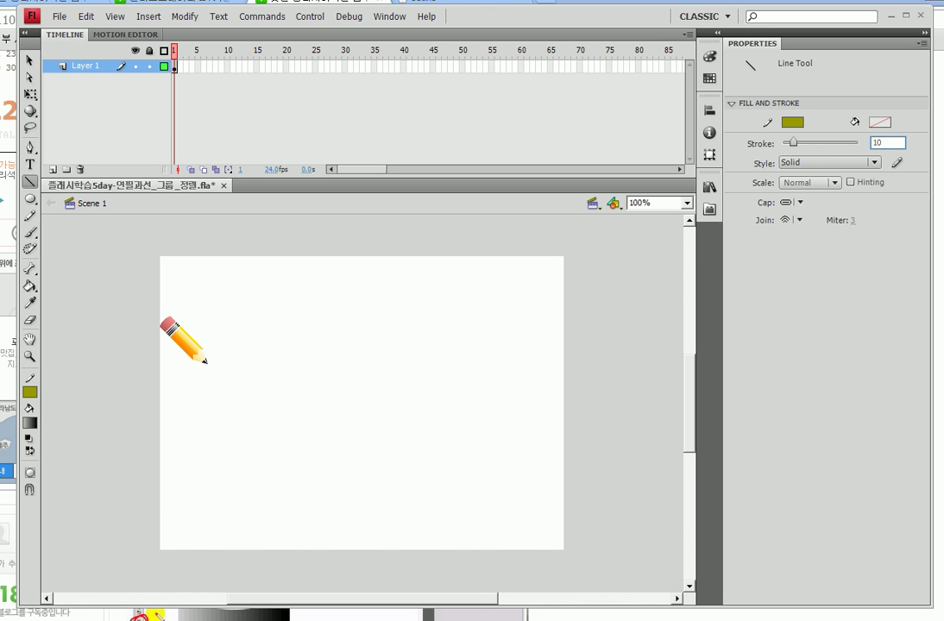
{"action": "key", "text": "Return"}
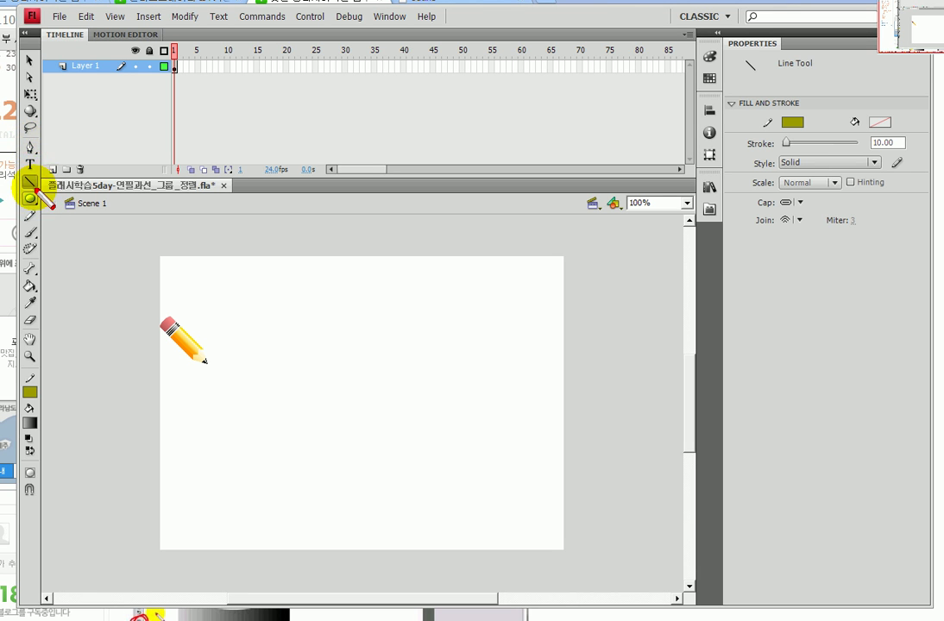
Draw a horizontal line about 416 px long starting beside the pencil's tip, and select it.
{"action": "left_click_drag", "start_coordinate": [235, 361], "coordinate": [541, 362]}
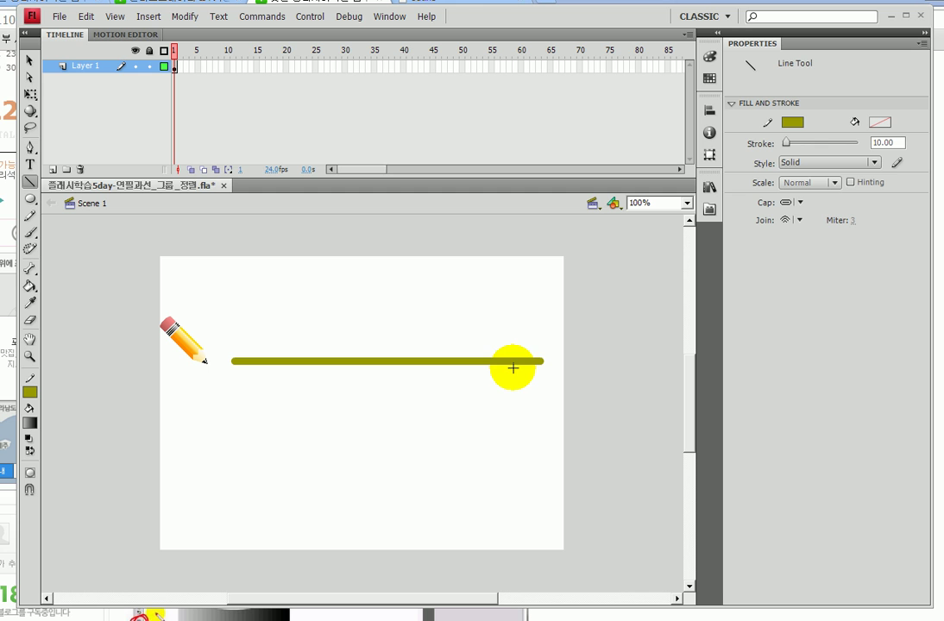
{"action": "left_click", "coordinate": [29, 60]}
{"action": "left_click", "coordinate": [440, 362]}
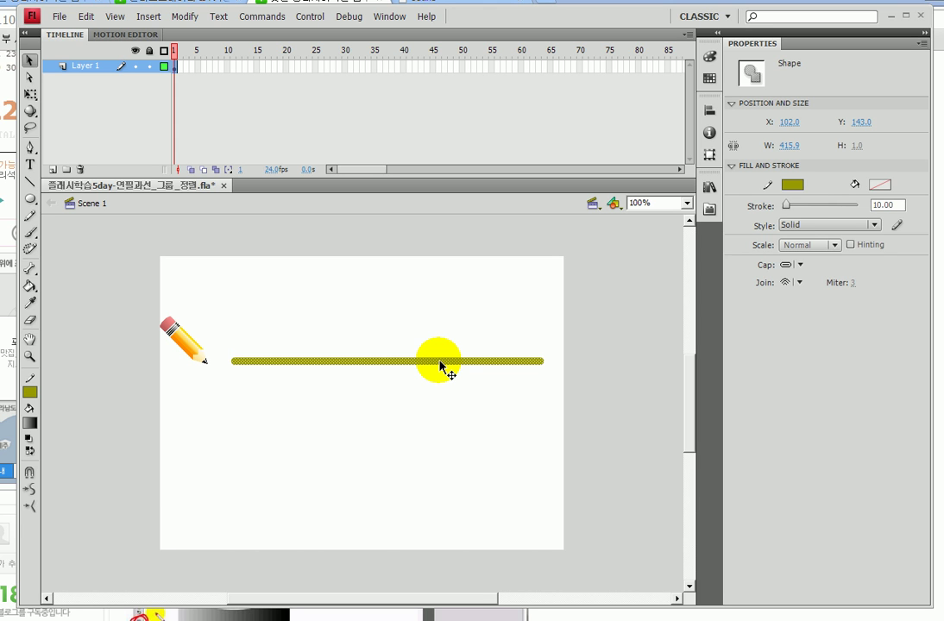
Move the line up beside the pencil's middle, to about X 87.5, Y 108.3.
{"action": "left_click_drag", "start_coordinate": [439, 366], "coordinate": [430, 332]}
{"action": "left_click", "coordinate": [31, 355]}
{"action": "left_click_drag", "start_coordinate": [123, 296], "coordinate": [577, 442]}
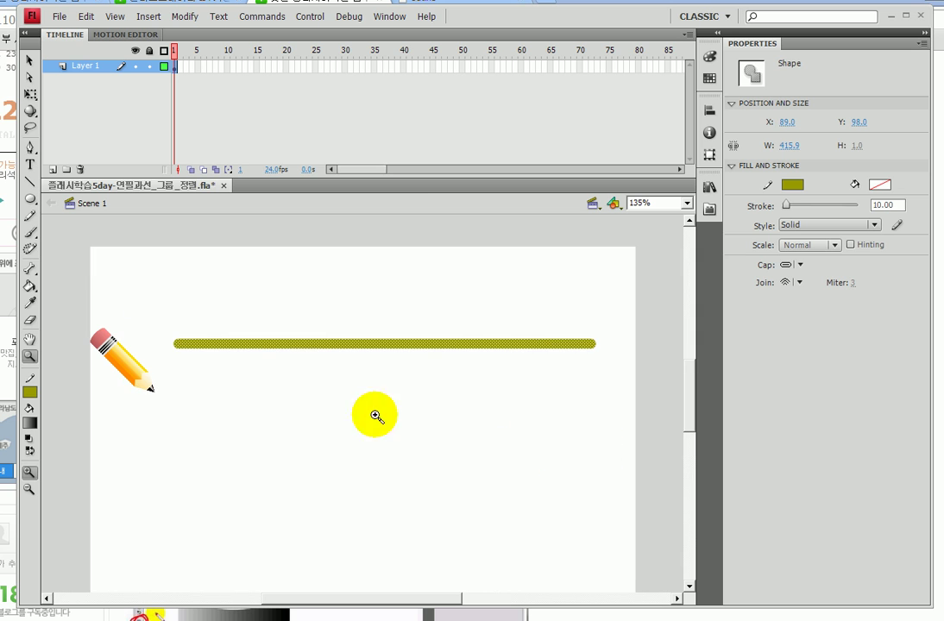
{"action": "left_click", "coordinate": [29, 61]}
{"action": "left_click_drag", "start_coordinate": [306, 344], "coordinate": [304, 358]}
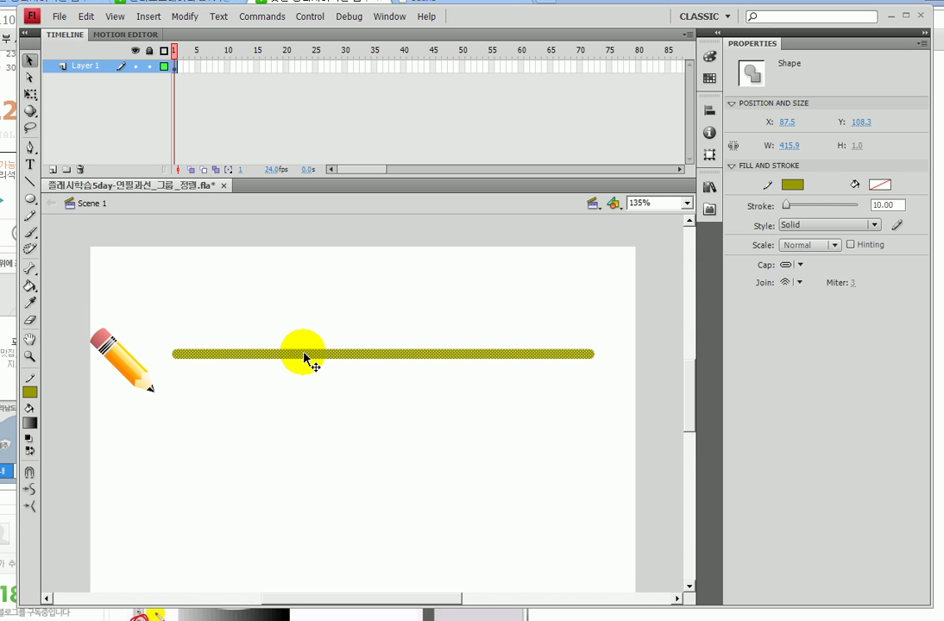
Change the selected line's stroke style to Stippled and deselect the line.
{"action": "left_click", "coordinate": [809, 224]}
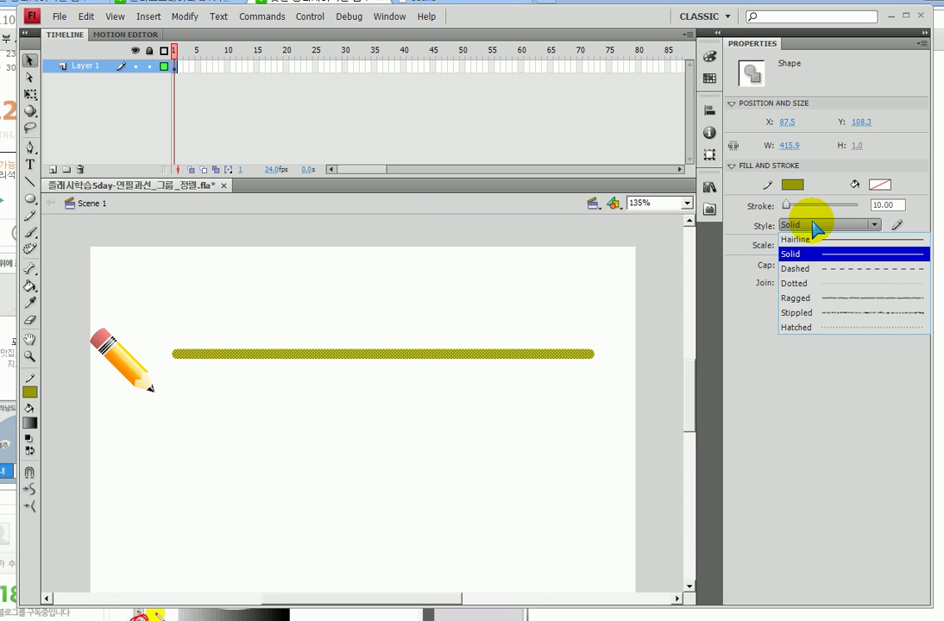
{"action": "left_click", "coordinate": [841, 314]}
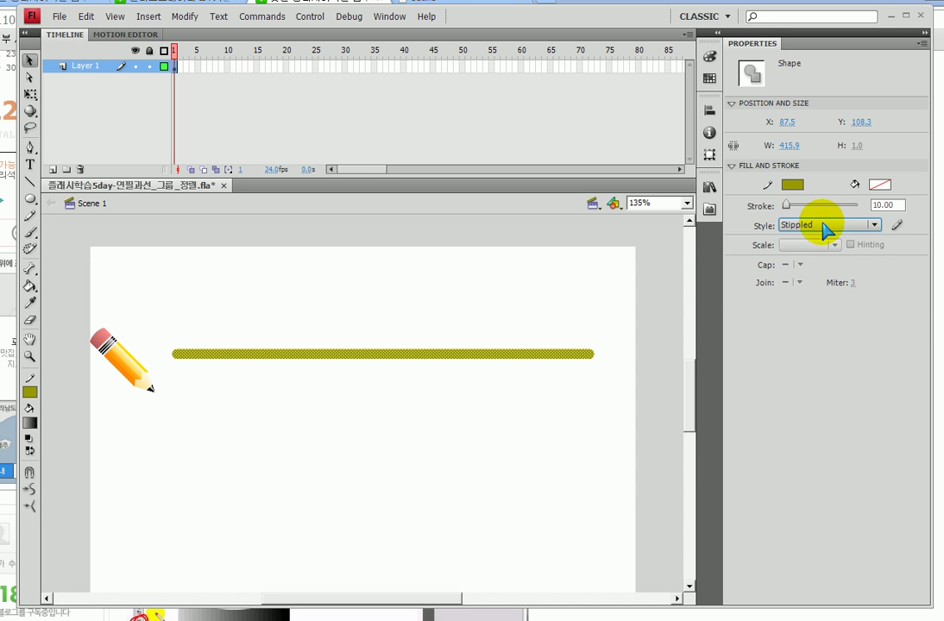
{"action": "left_click", "coordinate": [826, 226]}
{"action": "left_click", "coordinate": [825, 314]}
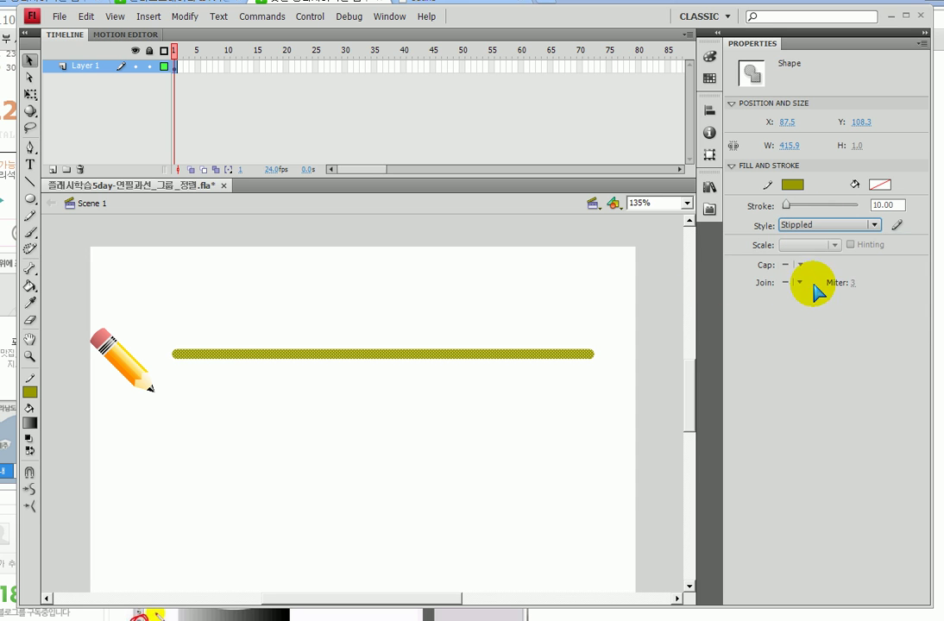
{"action": "left_click", "coordinate": [822, 227]}
{"action": "left_click", "coordinate": [824, 315]}
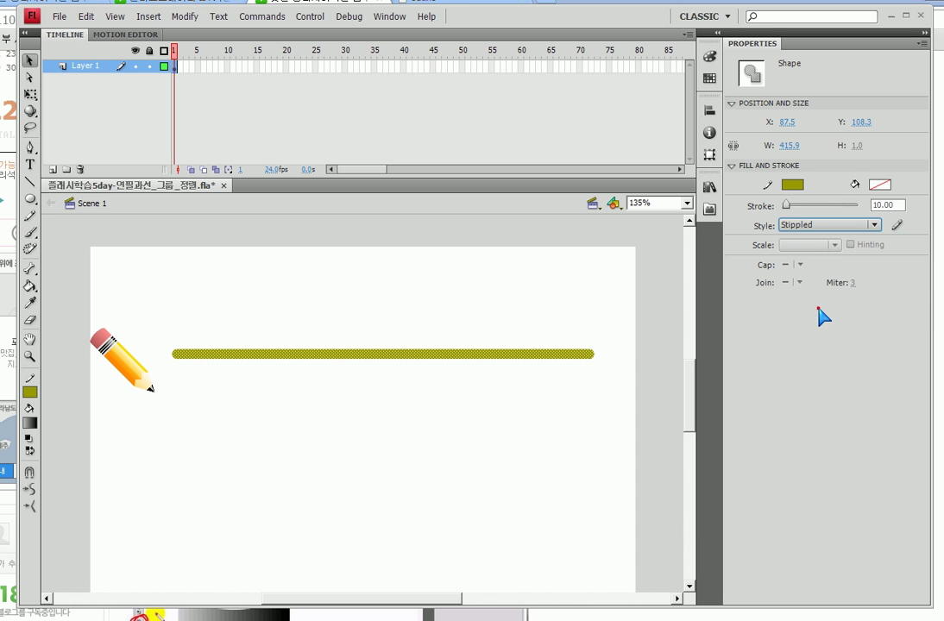
{"action": "left_click", "coordinate": [516, 306]}
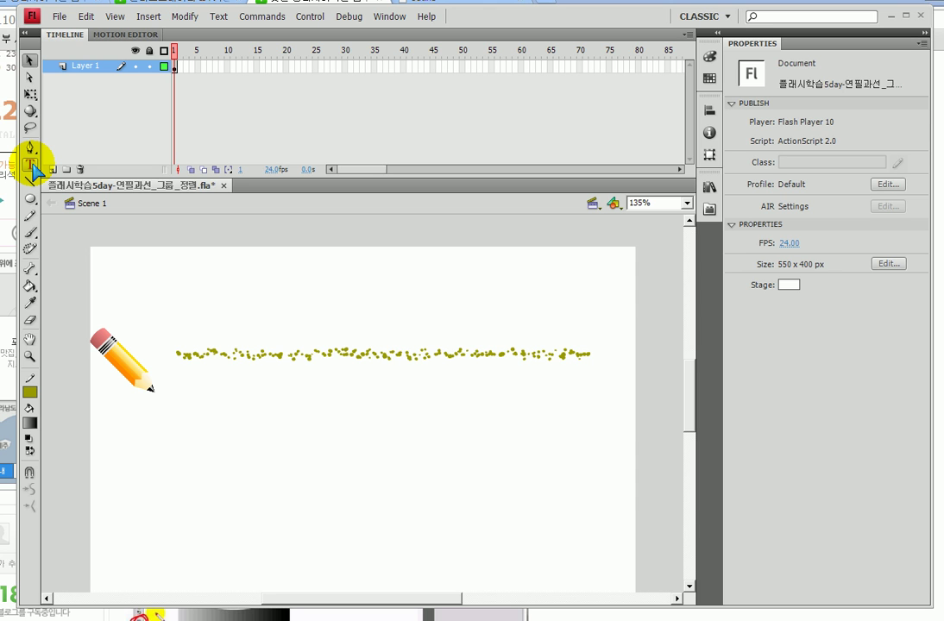
{"action": "left_click", "coordinate": [320, 354]}
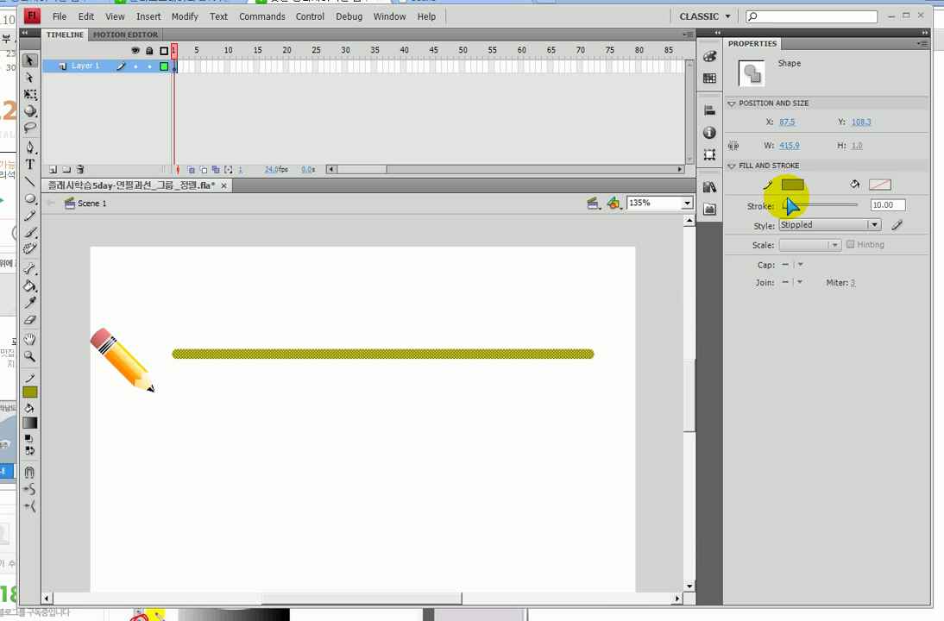
{"action": "mouse_move", "coordinate": [793, 204]}
{"action": "left_mouse_down"}
{"action": "mouse_move", "coordinate": [763, 201]}
{"action": "mouse_move", "coordinate": [784, 148]}
{"action": "mouse_move", "coordinate": [824, 189]}
{"action": "mouse_move", "coordinate": [764, 216]}
{"action": "mouse_move", "coordinate": [773, 168]}
{"action": "mouse_move", "coordinate": [837, 185]}
{"action": "mouse_move", "coordinate": [763, 204]}
{"action": "left_mouse_up"}
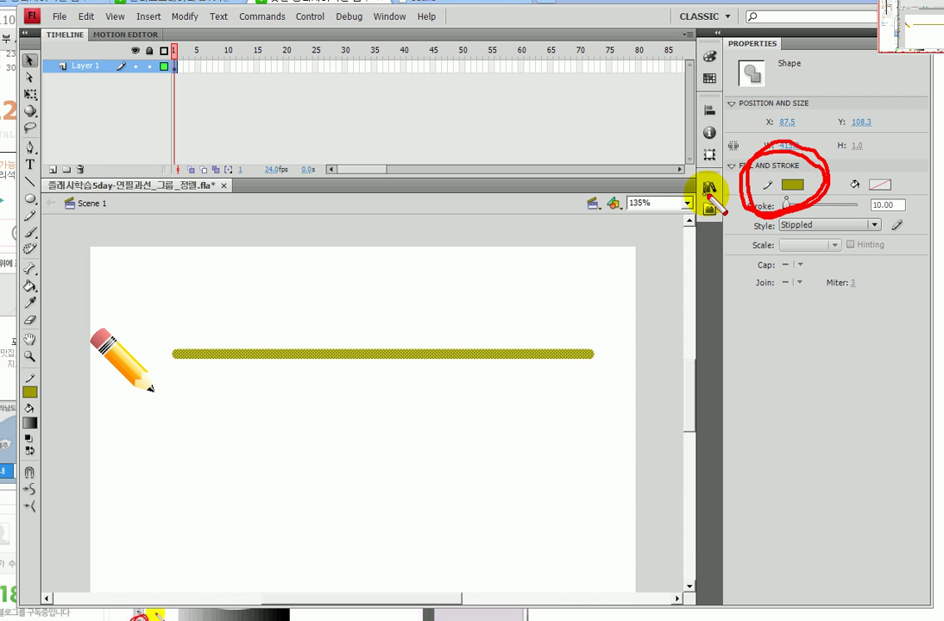
{"action": "mouse_move", "coordinate": [464, 411]}
{"action": "left_mouse_down"}
{"action": "mouse_move", "coordinate": [421, 322]}
{"action": "mouse_move", "coordinate": [484, 423]}
{"action": "left_mouse_up"}
{"action": "mouse_move", "coordinate": [807, 201]}
{"action": "left_mouse_down"}
{"action": "mouse_move", "coordinate": [744, 171]}
{"action": "mouse_move", "coordinate": [846, 160]}
{"action": "mouse_move", "coordinate": [835, 231]}
{"action": "left_mouse_up"}
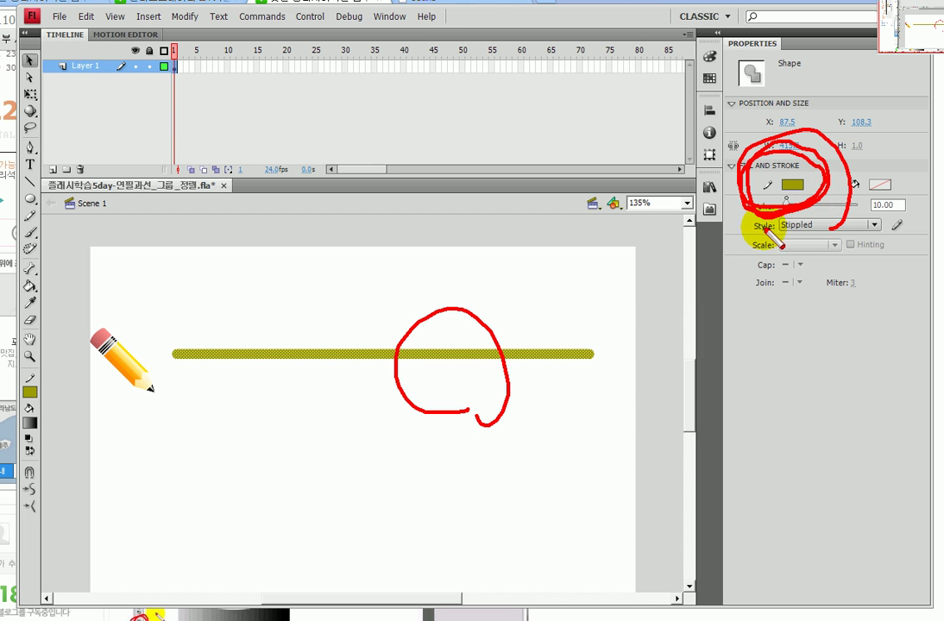
{"action": "mouse_move", "coordinate": [758, 234]}
{"action": "left_mouse_down"}
{"action": "mouse_move", "coordinate": [913, 233]}
{"action": "mouse_move", "coordinate": [890, 211]}
{"action": "mouse_move", "coordinate": [761, 207]}
{"action": "mouse_move", "coordinate": [747, 223]}
{"action": "mouse_move", "coordinate": [756, 235]}
{"action": "left_mouse_up"}
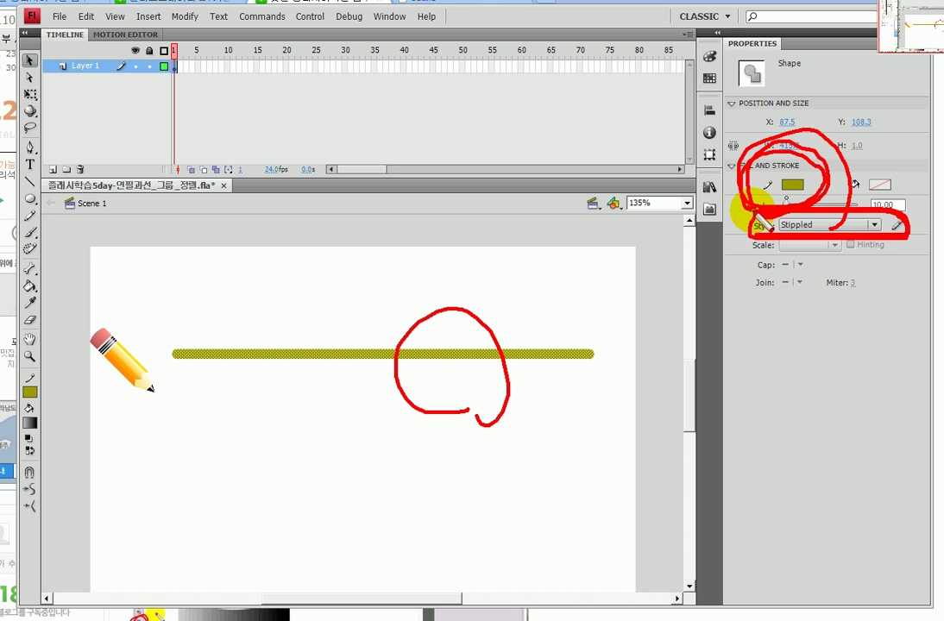
{"action": "key", "text": "Escape"}
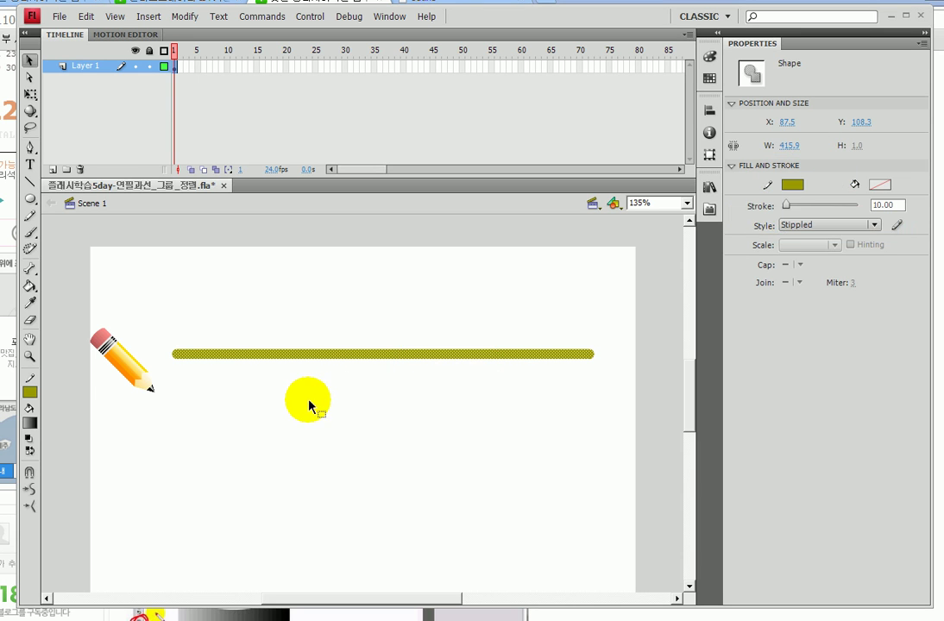
{"action": "left_click", "coordinate": [303, 414]}
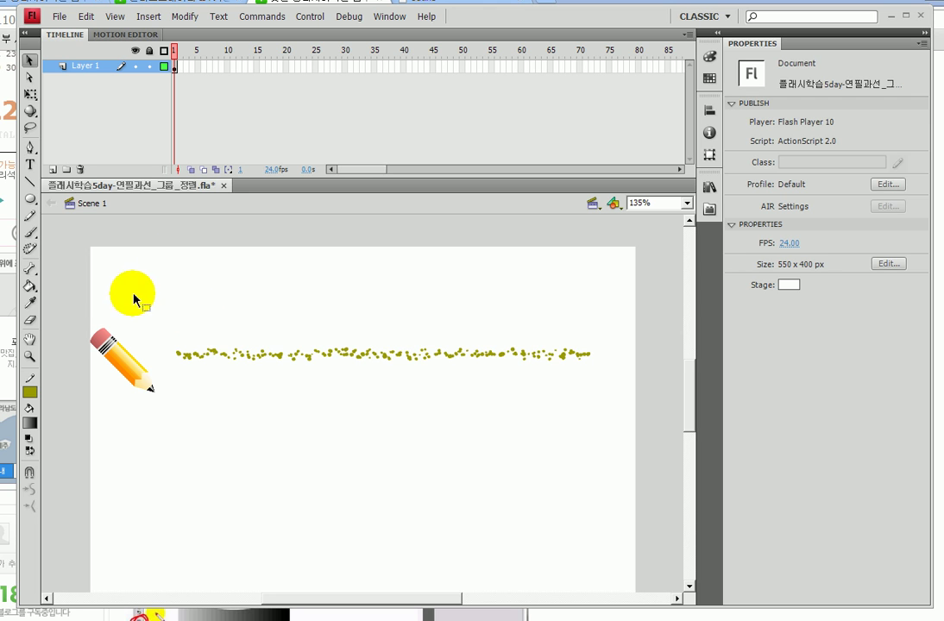
Shift the pencil slightly inward to about X 10.4, Y 81.3 and align the bottom edges of the pencil and the stippled line.
{"action": "left_click_drag", "start_coordinate": [121, 367], "coordinate": [132, 365]}
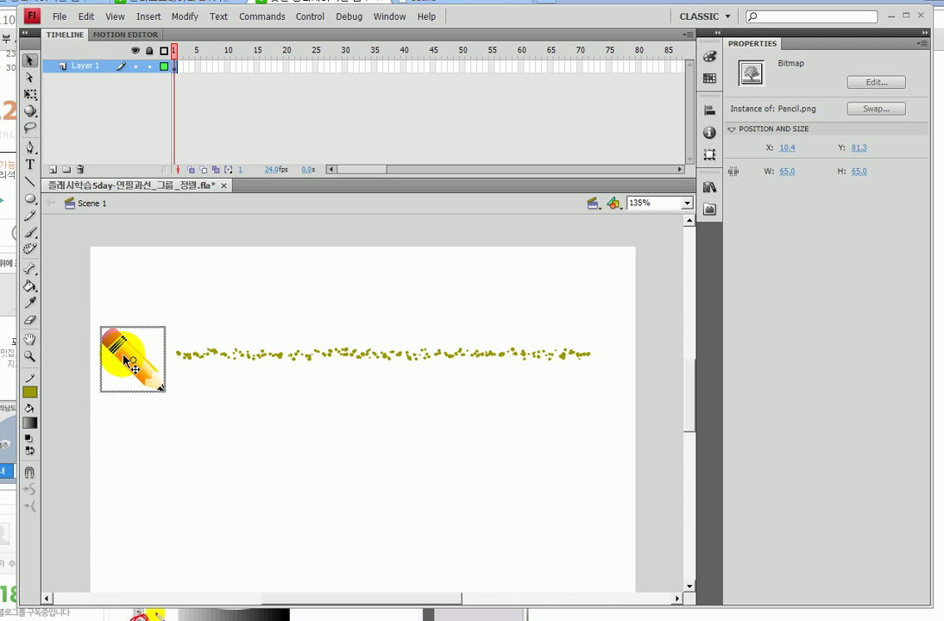
{"action": "mouse_move", "coordinate": [43, 270]}
{"action": "left_mouse_down"}
{"action": "mouse_move", "coordinate": [216, 363]}
{"action": "mouse_move", "coordinate": [651, 435]}
{"action": "left_mouse_up"}
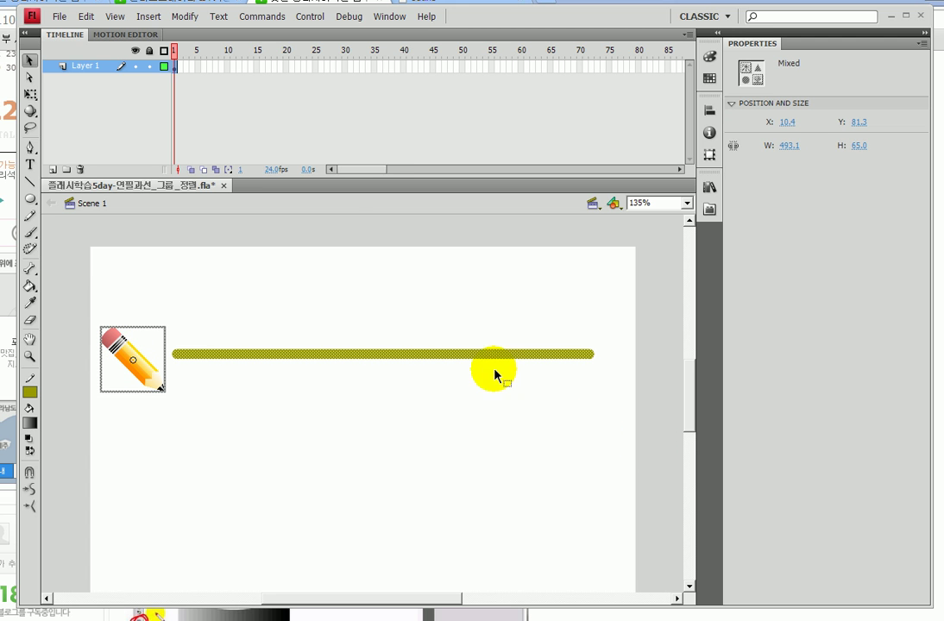
{"action": "left_click", "coordinate": [710, 113]}
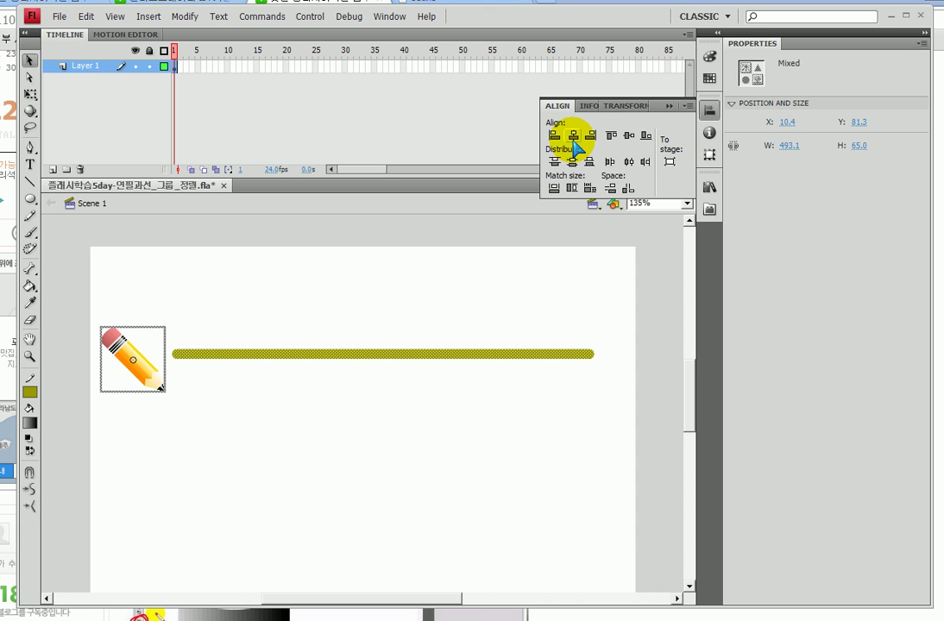
{"action": "left_click", "coordinate": [646, 136]}
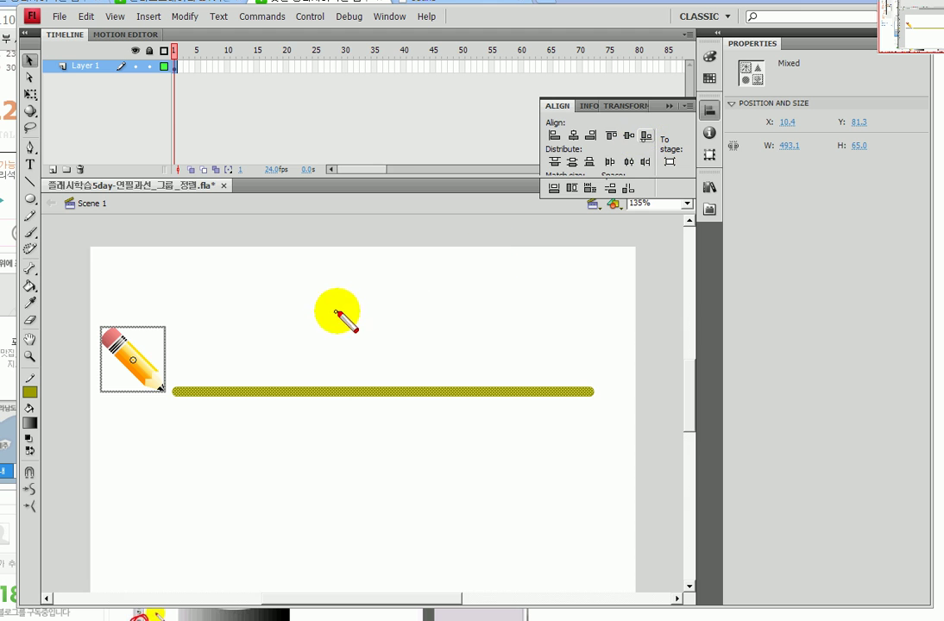
{"action": "left_click_drag", "start_coordinate": [104, 401], "coordinate": [652, 415]}
{"action": "mouse_move", "coordinate": [682, 136]}
{"action": "left_mouse_down"}
{"action": "mouse_move", "coordinate": [664, 178]}
{"action": "mouse_move", "coordinate": [664, 139]}
{"action": "mouse_move", "coordinate": [698, 179]}
{"action": "mouse_move", "coordinate": [649, 148]}
{"action": "mouse_move", "coordinate": [639, 154]}
{"action": "mouse_move", "coordinate": [634, 133]}
{"action": "mouse_move", "coordinate": [647, 114]}
{"action": "mouse_move", "coordinate": [649, 147]}
{"action": "left_mouse_up"}
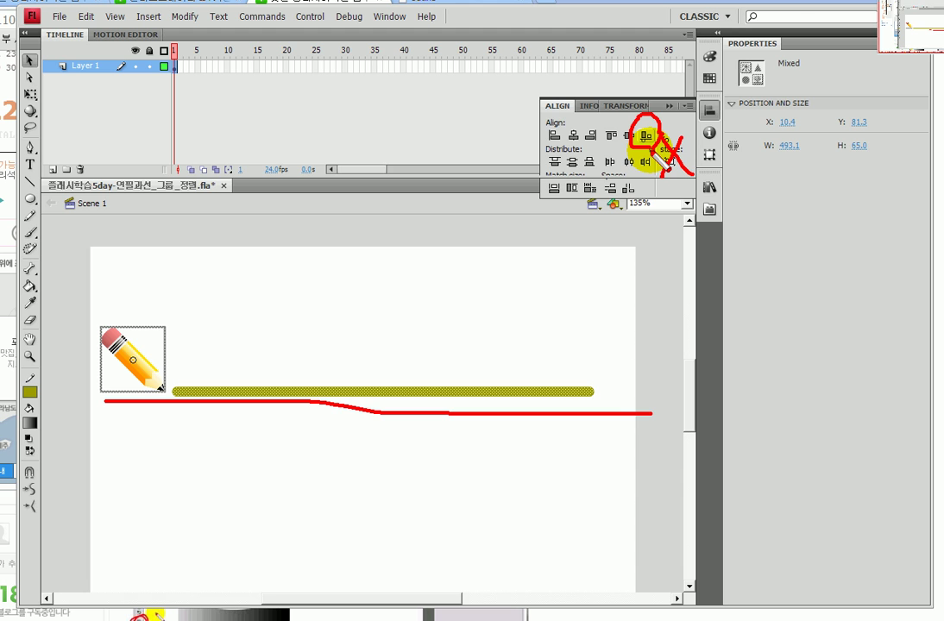
{"action": "key", "text": "Escape"}
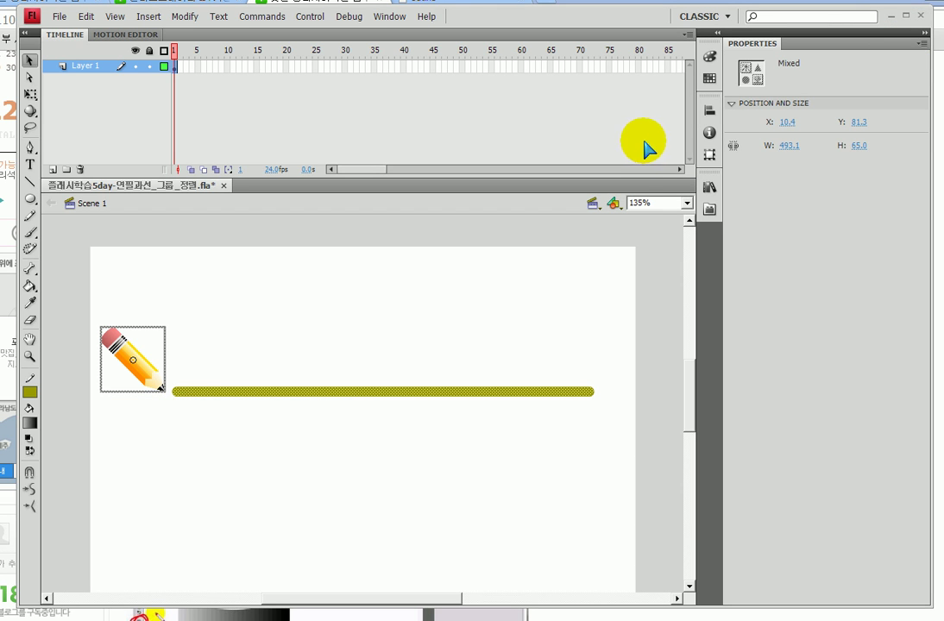
Group the pencil bitmap and the stippled line into one object.
{"action": "left_click", "coordinate": [447, 291]}
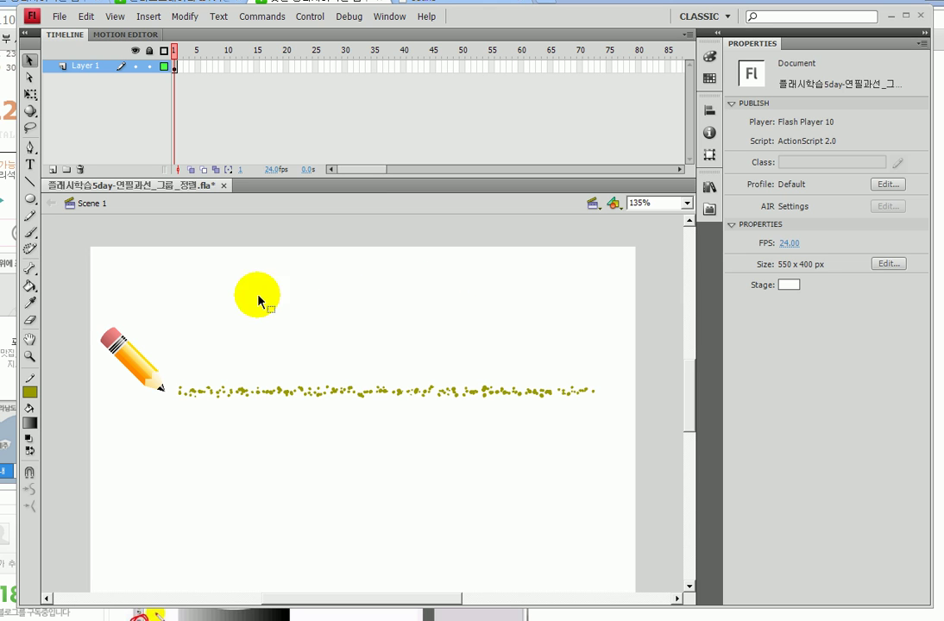
{"action": "mouse_move", "coordinate": [59, 296]}
{"action": "left_mouse_down"}
{"action": "mouse_move", "coordinate": [497, 420]}
{"action": "mouse_move", "coordinate": [663, 480]}
{"action": "left_mouse_up"}
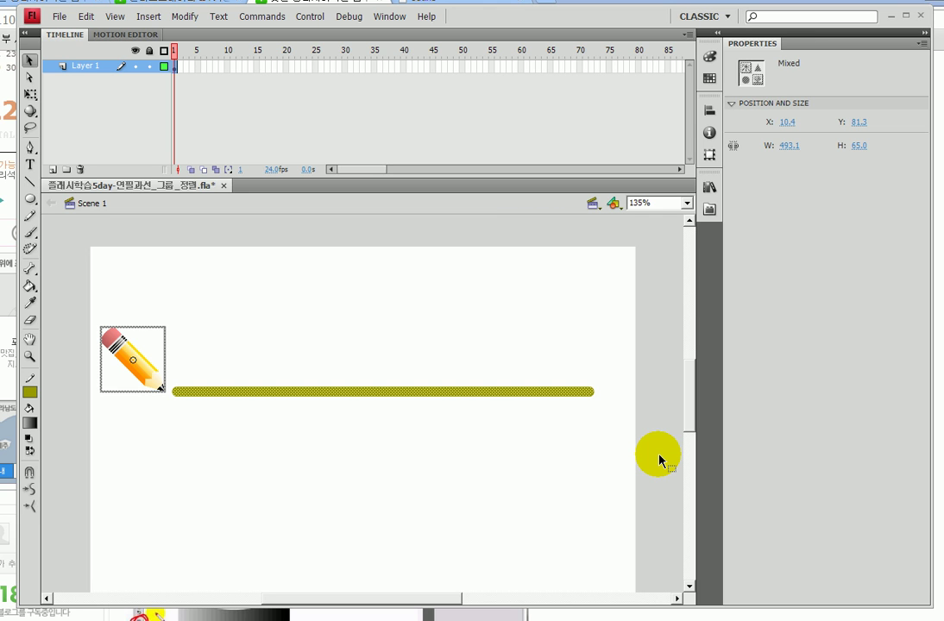
{"action": "key", "text": "ctrl+g"}
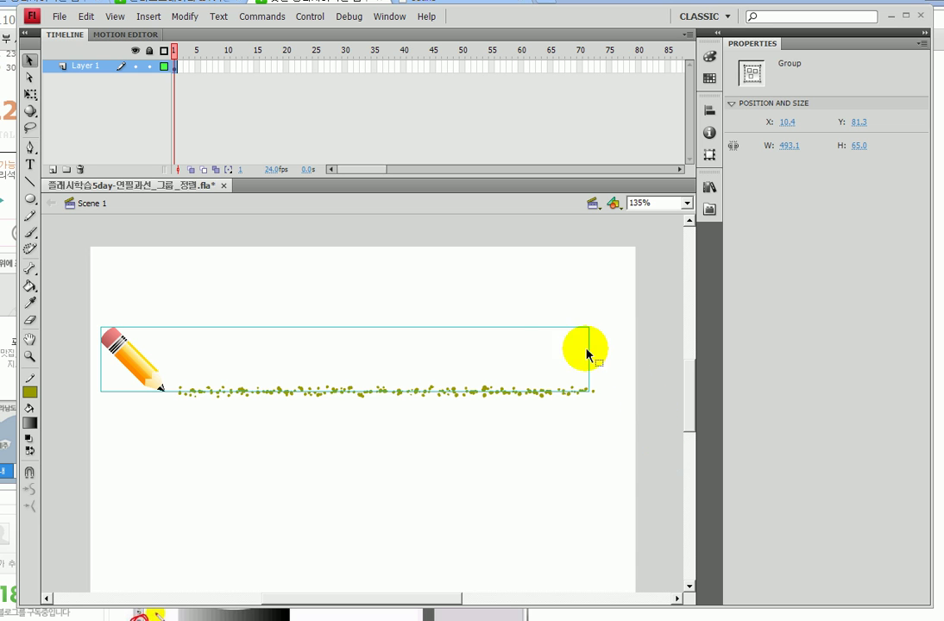
{"action": "mouse_move", "coordinate": [185, 394]}
{"action": "left_mouse_down"}
{"action": "mouse_move", "coordinate": [243, 403]}
{"action": "mouse_move", "coordinate": [474, 395]}
{"action": "left_mouse_up"}
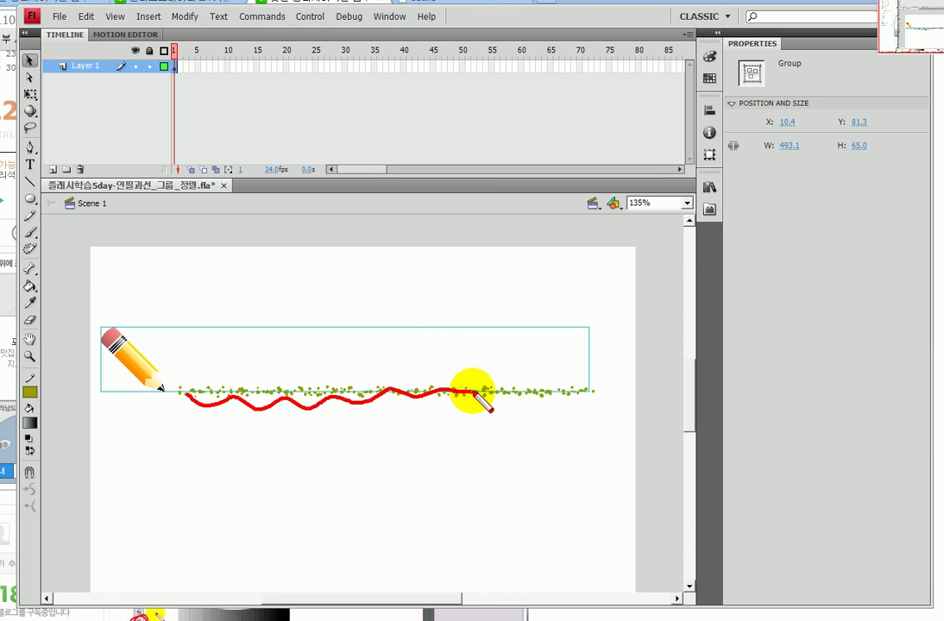
Toggle Layer 1's outline view on and off and dismiss its layer properties without changes.
{"action": "mouse_move", "coordinate": [167, 61]}
{"action": "left_mouse_down"}
{"action": "mouse_move", "coordinate": [195, 77]}
{"action": "mouse_move", "coordinate": [166, 91]}
{"action": "left_mouse_up"}
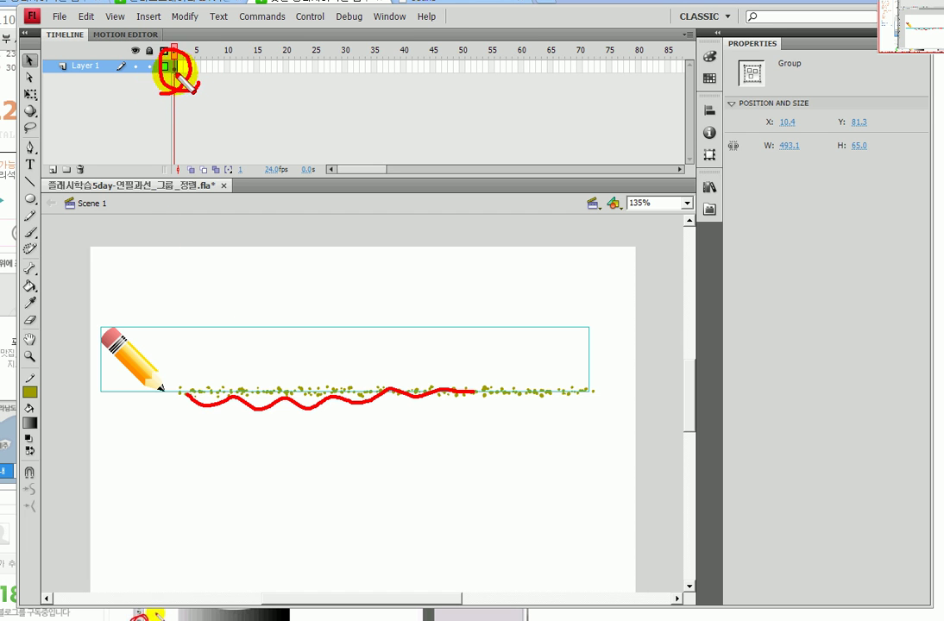
{"action": "key", "text": "Escape"}
{"action": "left_click", "coordinate": [167, 67]}
{"action": "left_click", "coordinate": [166, 68]}
{"action": "left_click", "coordinate": [167, 68]}
{"action": "left_click", "coordinate": [166, 68]}
{"action": "left_click", "coordinate": [167, 69]}
{"action": "left_click", "coordinate": [167, 68]}
{"action": "double_click", "coordinate": [167, 69]}
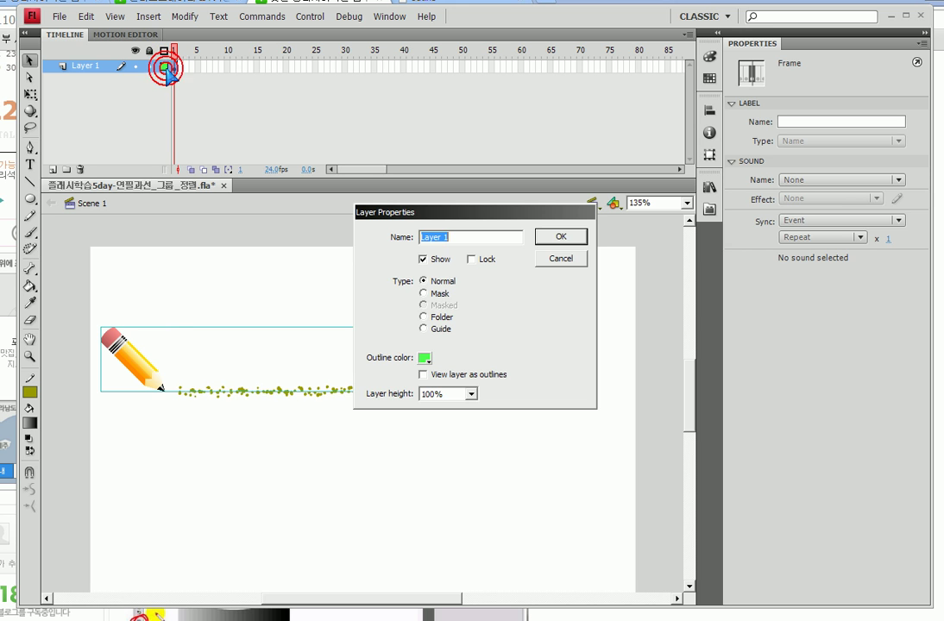
{"action": "left_click", "coordinate": [561, 259]}
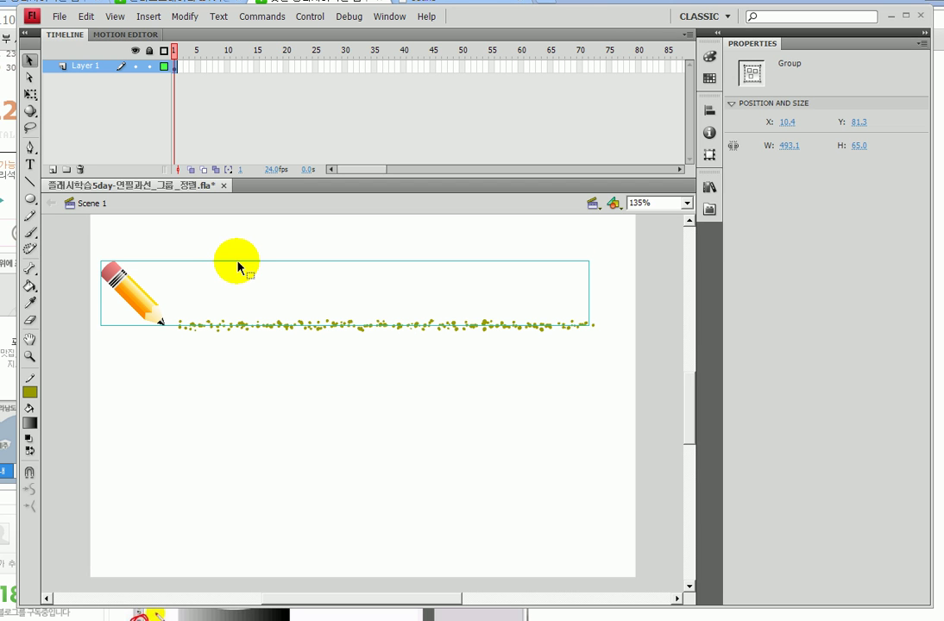
Try stacking four copies of the pencil-and-line group down the stage, and delete the three lower ones.
{"action": "key", "text": "ctrl+minus"}
{"action": "left_click", "coordinate": [312, 343]}
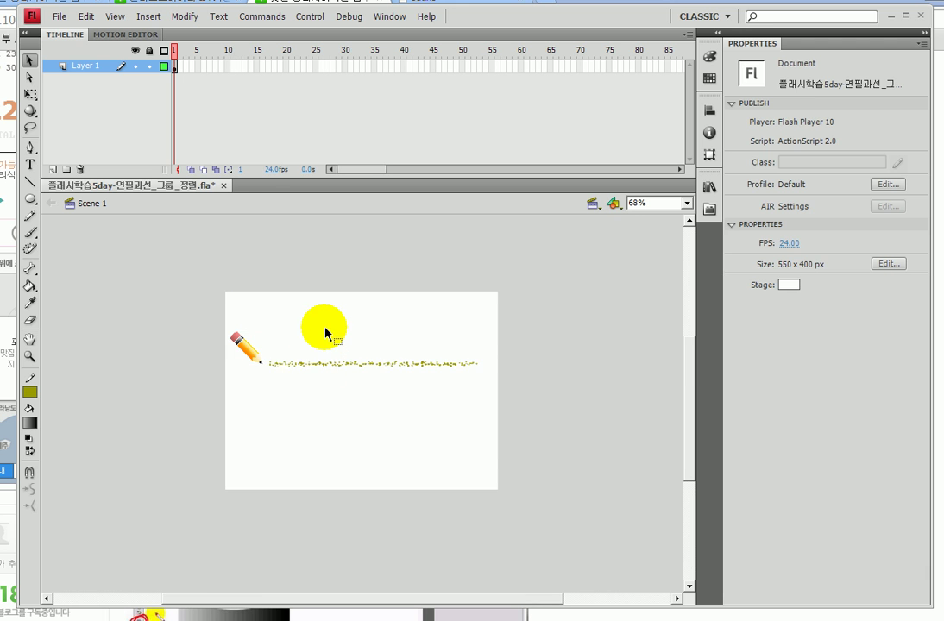
{"action": "mouse_move", "coordinate": [261, 363]}
{"action": "left_mouse_down"}
{"action": "mouse_move", "coordinate": [267, 343]}
{"action": "mouse_move", "coordinate": [257, 375]}
{"action": "mouse_move", "coordinate": [266, 461]}
{"action": "left_mouse_up"}
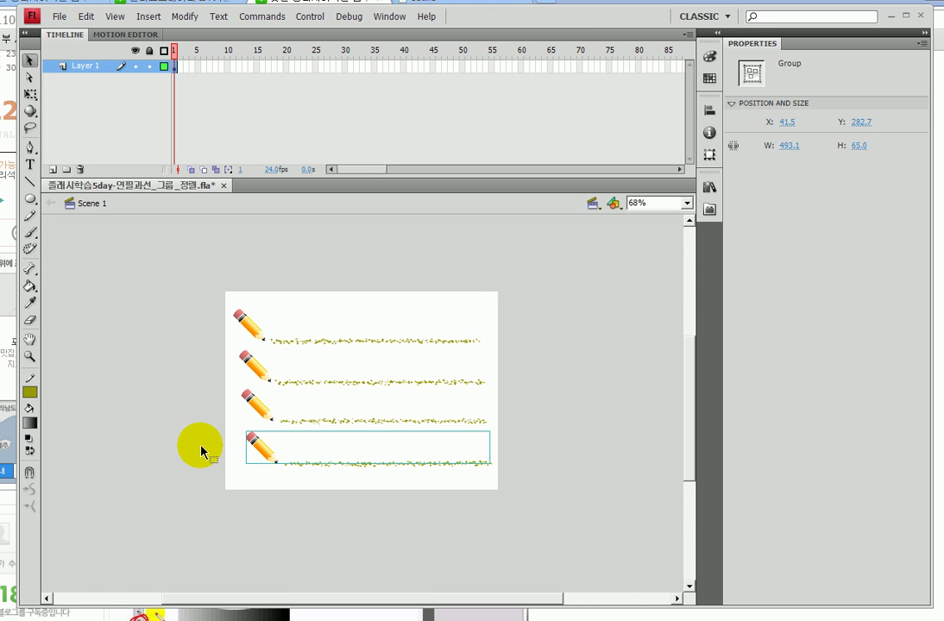
{"action": "mouse_move", "coordinate": [497, 485]}
{"action": "left_mouse_down"}
{"action": "mouse_move", "coordinate": [209, 369]}
{"action": "mouse_move", "coordinate": [216, 364]}
{"action": "left_mouse_up"}
{"action": "key", "text": "Delete"}
Scale the remaining pencil-and-line group down proportionally about its center to about 410.1 × 54.1 with Free Transform.
{"action": "left_click", "coordinate": [245, 325]}
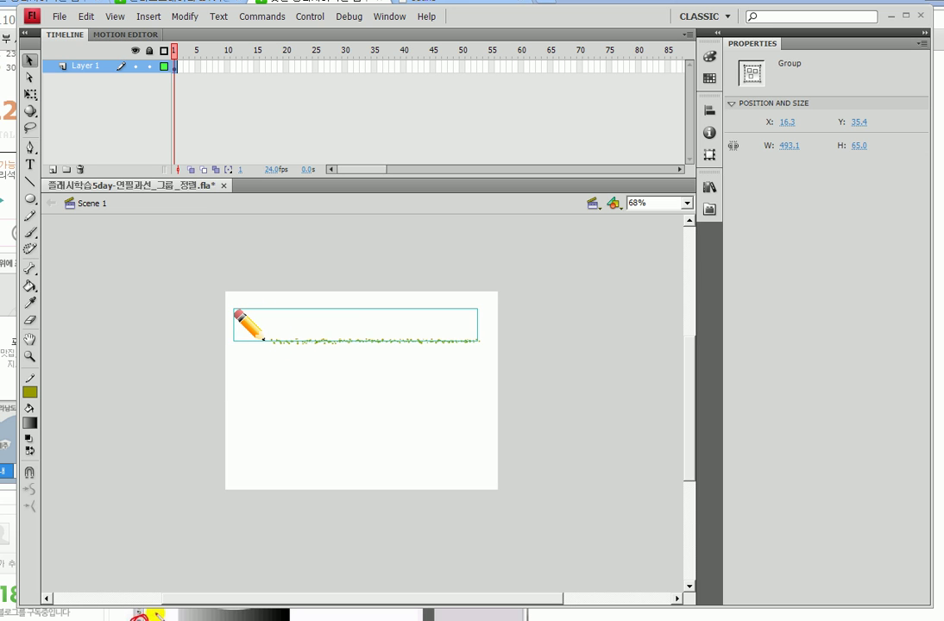
{"action": "left_click", "coordinate": [30, 94]}
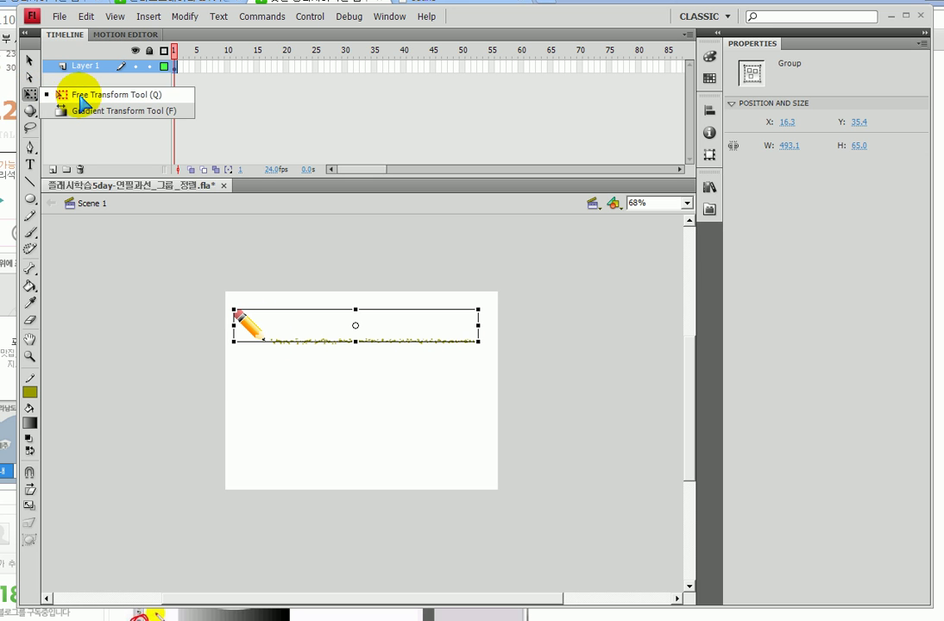
{"action": "left_click", "coordinate": [74, 92]}
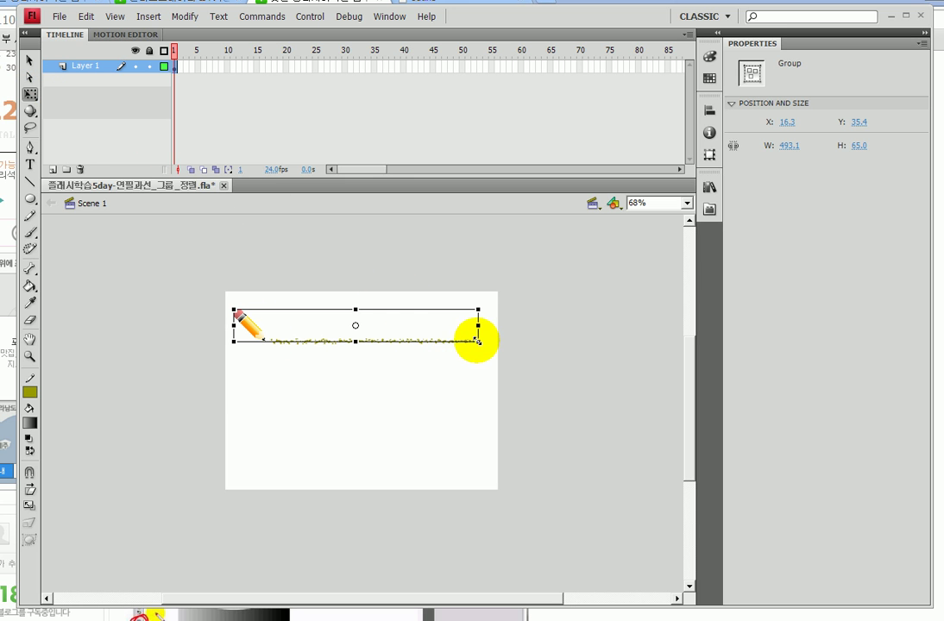
{"action": "left_click_drag", "start_coordinate": [477, 341], "coordinate": [459, 337]}
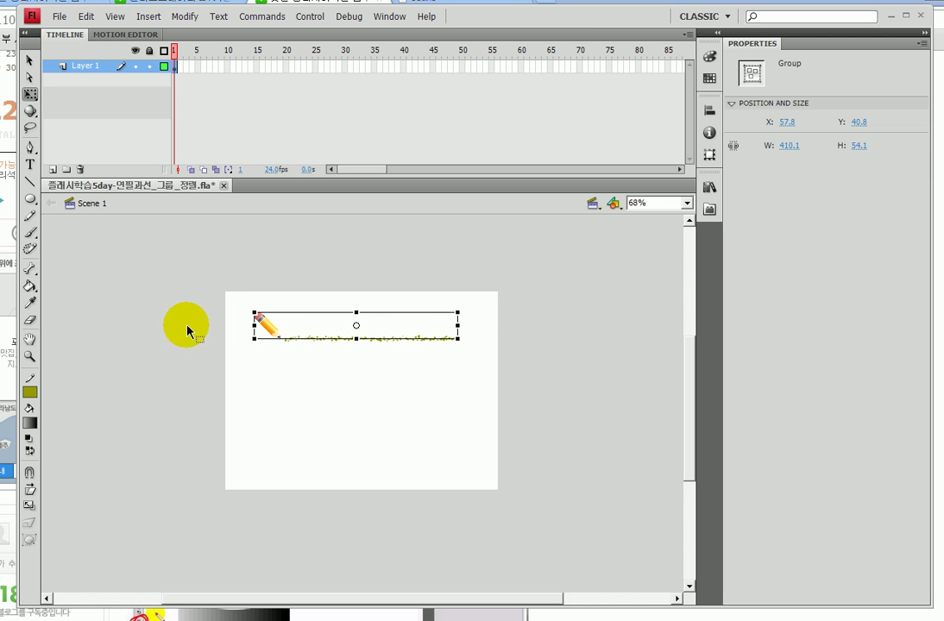
{"action": "left_click", "coordinate": [186, 324]}
Duplicate the reduced group down the stage into five rows, placing the lowest at about X 43.0, Y 298.5.
{"action": "mouse_move", "coordinate": [262, 325]}
{"action": "left_mouse_down"}
{"action": "mouse_move", "coordinate": [255, 314]}
{"action": "mouse_move", "coordinate": [276, 338]}
{"action": "mouse_move", "coordinate": [272, 398]}
{"action": "left_mouse_up"}
{"action": "left_click", "coordinate": [29, 62]}
{"action": "mouse_move", "coordinate": [272, 397]}
{"action": "left_mouse_down"}
{"action": "mouse_move", "coordinate": [289, 432]}
{"action": "mouse_move", "coordinate": [261, 466]}
{"action": "left_mouse_up"}
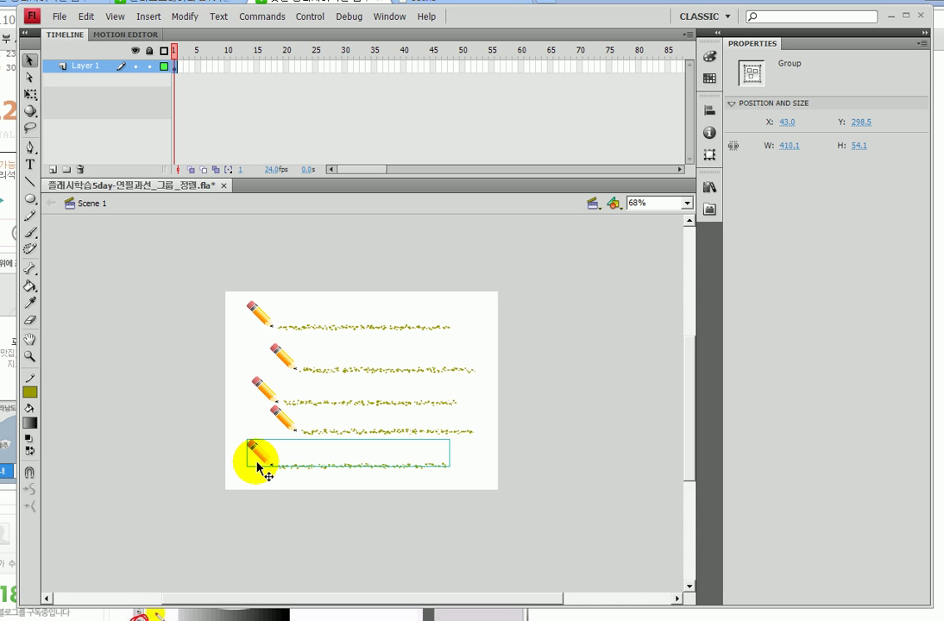
Enlarge the stage view to 117% and reduce the timeline's height so all five rows fit.
{"action": "left_click", "coordinate": [29, 355]}
{"action": "left_click_drag", "start_coordinate": [168, 293], "coordinate": [498, 457]}
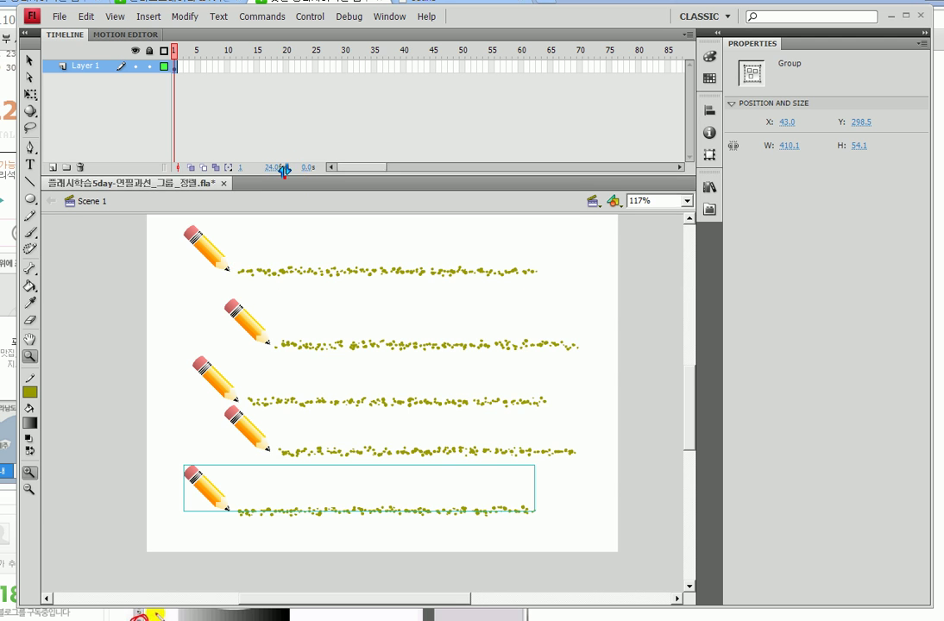
{"action": "left_click_drag", "start_coordinate": [281, 179], "coordinate": [281, 130]}
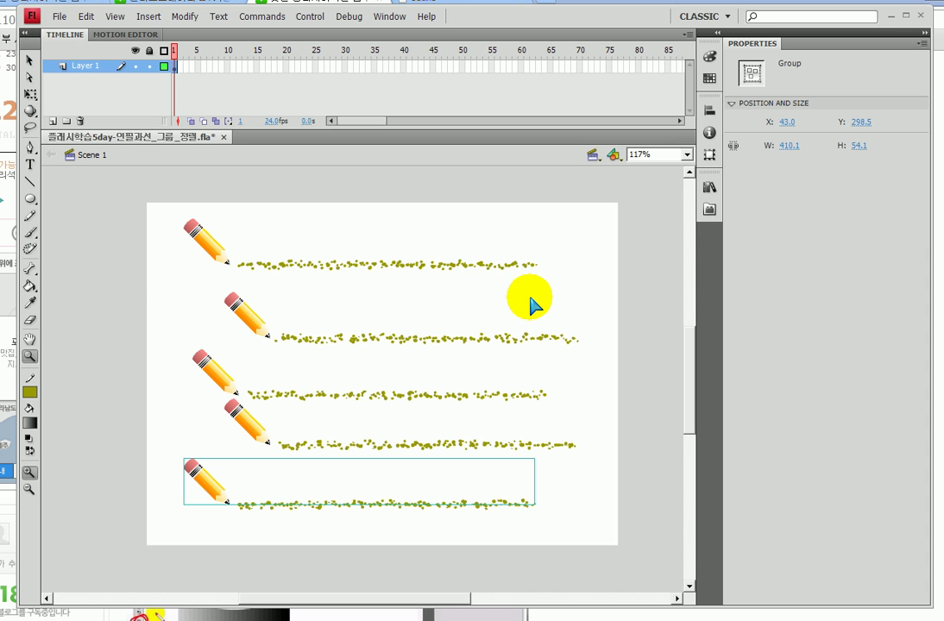
Select all five pencil groups and move them together to about X 47.3, Y 31.4.
{"action": "left_click", "coordinate": [30, 60]}
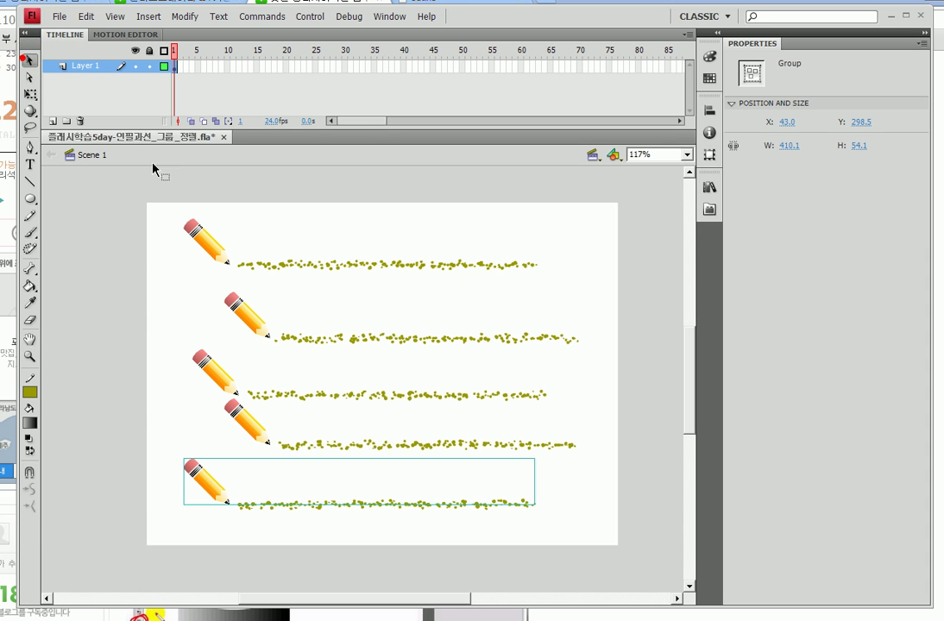
{"action": "left_click_drag", "start_coordinate": [139, 207], "coordinate": [653, 516]}
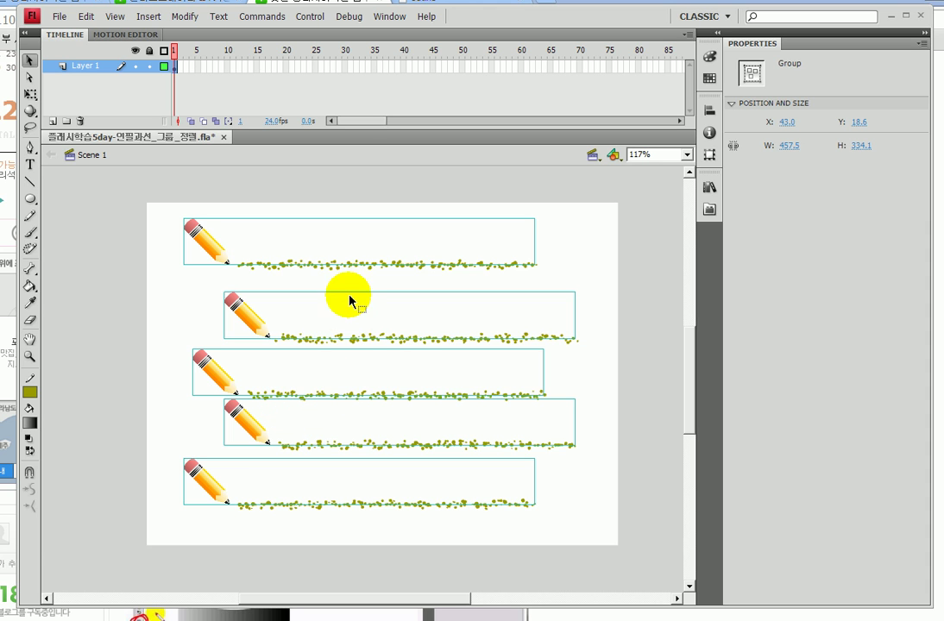
{"action": "mouse_move", "coordinate": [393, 218]}
{"action": "left_mouse_down"}
{"action": "mouse_move", "coordinate": [367, 183]}
{"action": "mouse_move", "coordinate": [398, 206]}
{"action": "mouse_move", "coordinate": [360, 219]}
{"action": "mouse_move", "coordinate": [378, 178]}
{"action": "mouse_move", "coordinate": [384, 214]}
{"action": "left_mouse_up"}
{"action": "mouse_move", "coordinate": [424, 544]}
{"action": "left_mouse_down"}
{"action": "mouse_move", "coordinate": [430, 516]}
{"action": "mouse_move", "coordinate": [440, 554]}
{"action": "left_mouse_up"}
{"action": "key", "text": "Escape"}
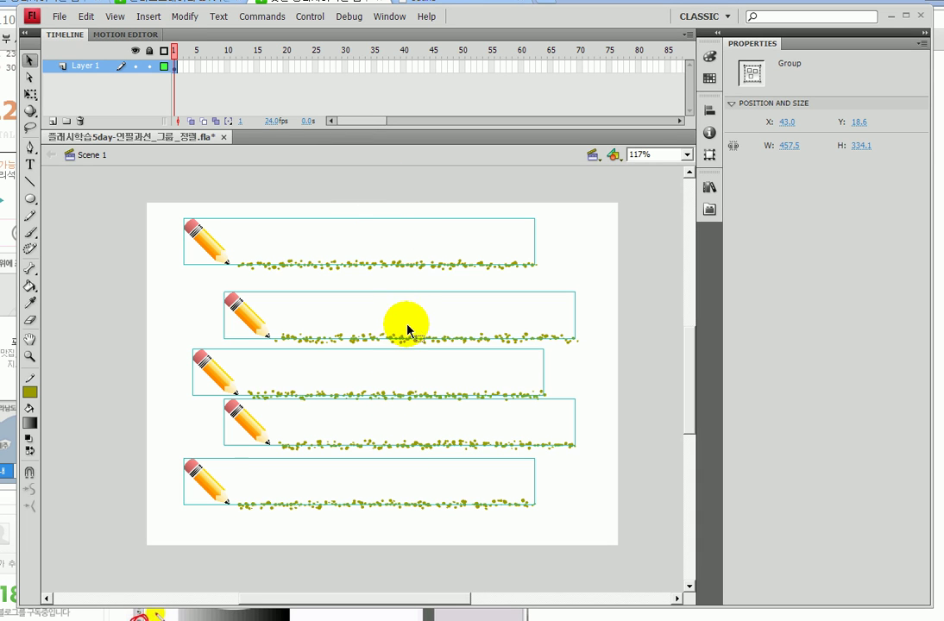
{"action": "left_click_drag", "start_coordinate": [253, 326], "coordinate": [257, 332]}
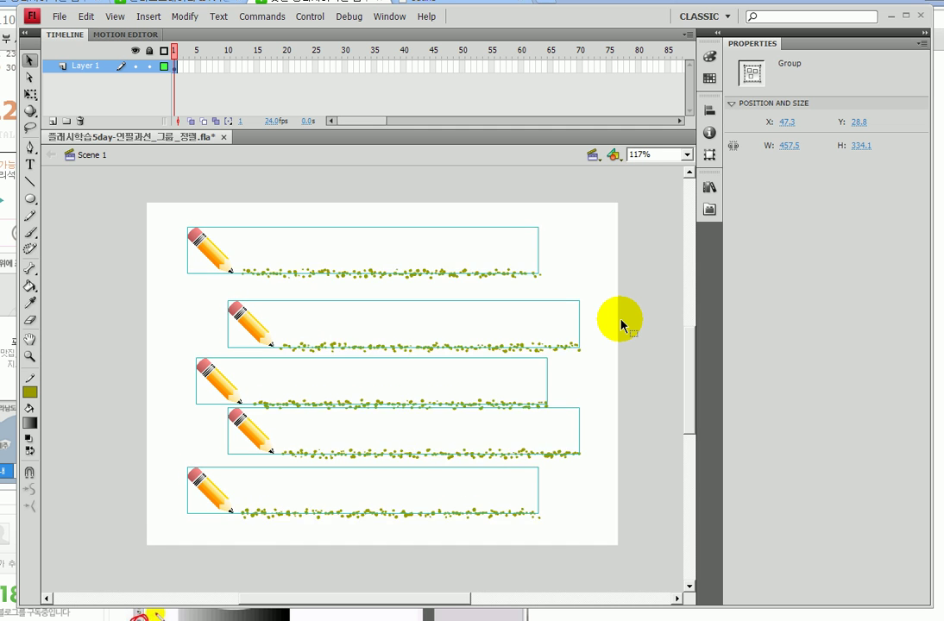
{"action": "key", "text": "Down"}
{"action": "key", "text": "Down"}
{"action": "key", "text": "Down"}
{"action": "key", "text": "Down"}
{"action": "key", "text": "Down"}
{"action": "key", "text": "Down"}
{"action": "key", "text": "ctrl+2"}
{"action": "mouse_move", "coordinate": [330, 220]}
{"action": "left_mouse_down"}
{"action": "mouse_move", "coordinate": [358, 191]}
{"action": "mouse_move", "coordinate": [392, 193]}
{"action": "mouse_move", "coordinate": [400, 218]}
{"action": "left_mouse_up"}
{"action": "left_click_drag", "start_coordinate": [338, 528], "coordinate": [320, 555]}
{"action": "left_click_drag", "start_coordinate": [377, 533], "coordinate": [357, 561]}
{"action": "left_click_drag", "start_coordinate": [426, 533], "coordinate": [405, 553]}
{"action": "left_click", "coordinate": [415, 552]}
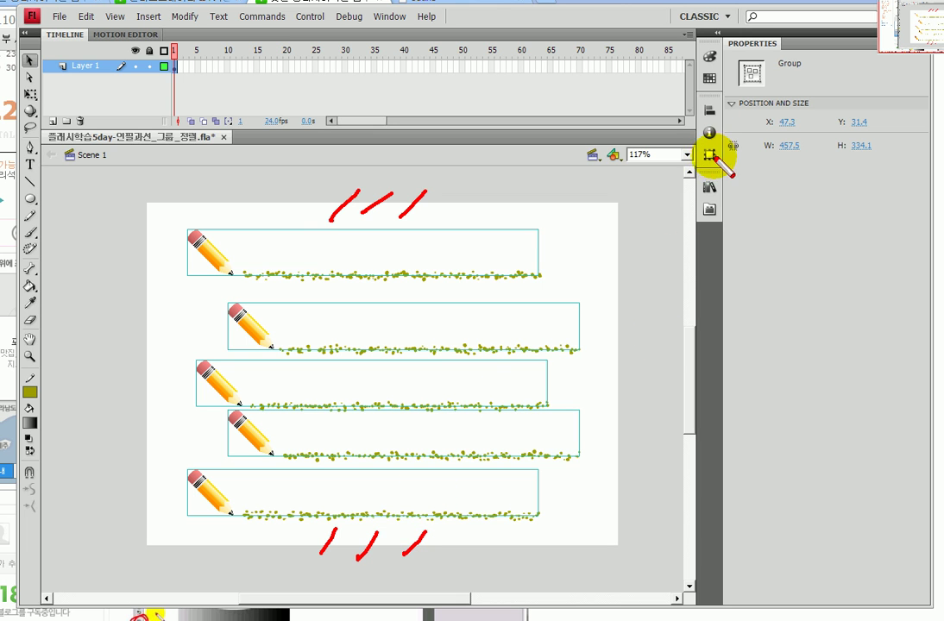
{"action": "left_click", "coordinate": [710, 111]}
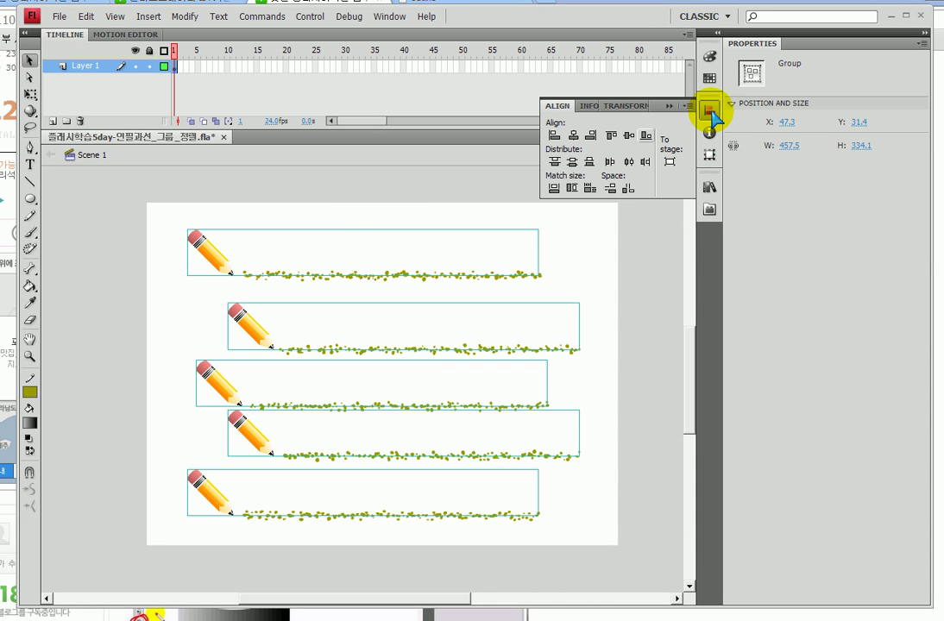
{"action": "mouse_move", "coordinate": [695, 142]}
{"action": "left_mouse_down"}
{"action": "mouse_move", "coordinate": [650, 184]}
{"action": "mouse_move", "coordinate": [682, 177]}
{"action": "left_mouse_up"}
{"action": "left_click_drag", "start_coordinate": [651, 132], "coordinate": [730, 230]}
{"action": "left_click", "coordinate": [710, 209]}
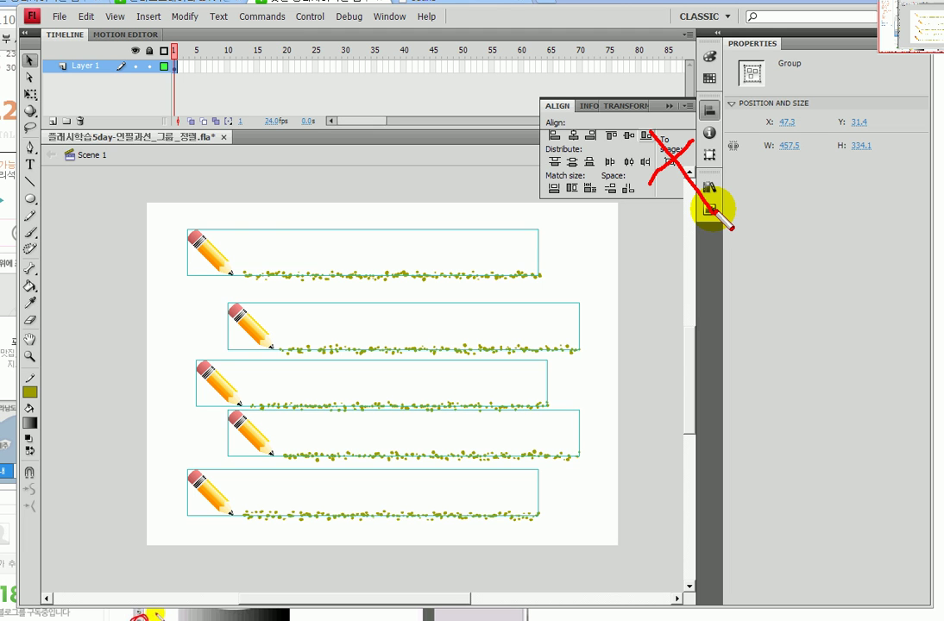
{"action": "mouse_move", "coordinate": [565, 145]}
{"action": "left_mouse_down"}
{"action": "mouse_move", "coordinate": [542, 149]}
{"action": "mouse_move", "coordinate": [576, 191]}
{"action": "mouse_move", "coordinate": [659, 133]}
{"action": "mouse_move", "coordinate": [552, 164]}
{"action": "left_mouse_up"}
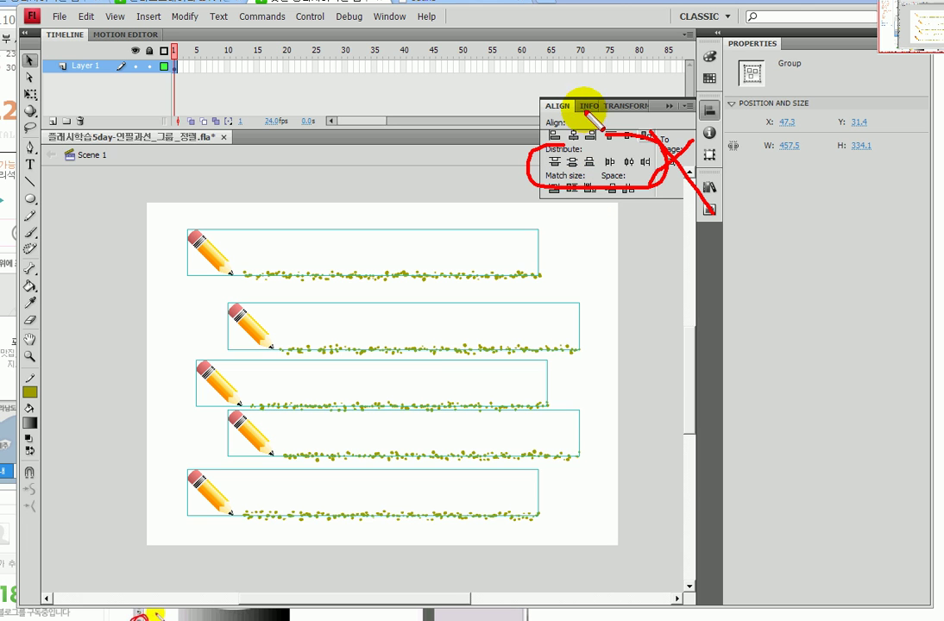
{"action": "key", "text": "Escape"}
{"action": "left_click", "coordinate": [710, 109]}
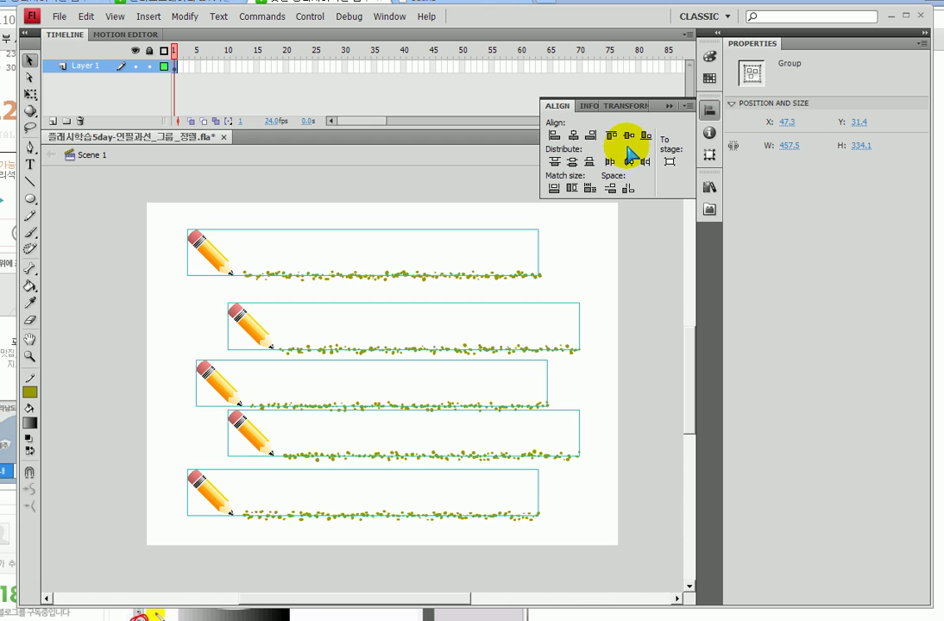
{"action": "mouse_move", "coordinate": [590, 138]}
{"action": "left_mouse_down"}
{"action": "mouse_move", "coordinate": [565, 153]}
{"action": "mouse_move", "coordinate": [593, 163]}
{"action": "mouse_move", "coordinate": [572, 146]}
{"action": "mouse_move", "coordinate": [591, 164]}
{"action": "left_mouse_up"}
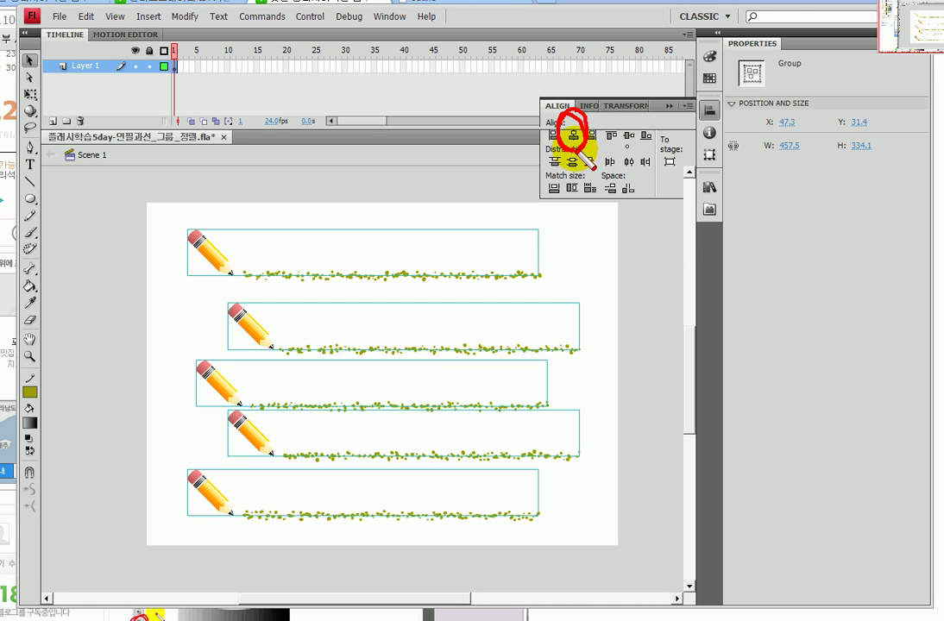
{"action": "key", "text": "Escape"}
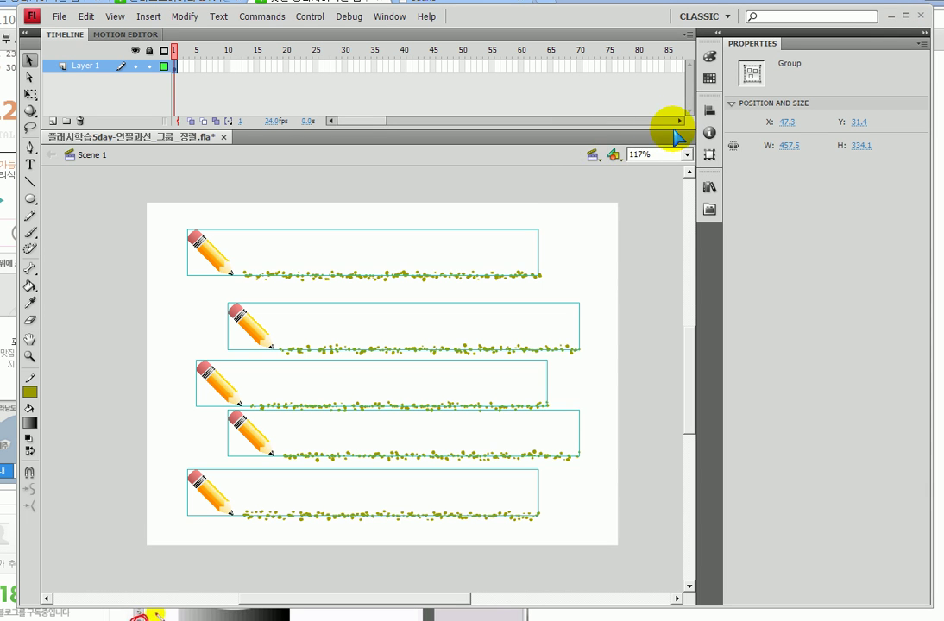
Align the five selected pencil groups to one another by their horizontal centers.
{"action": "left_click", "coordinate": [709, 110]}
{"action": "left_click", "coordinate": [574, 136]}
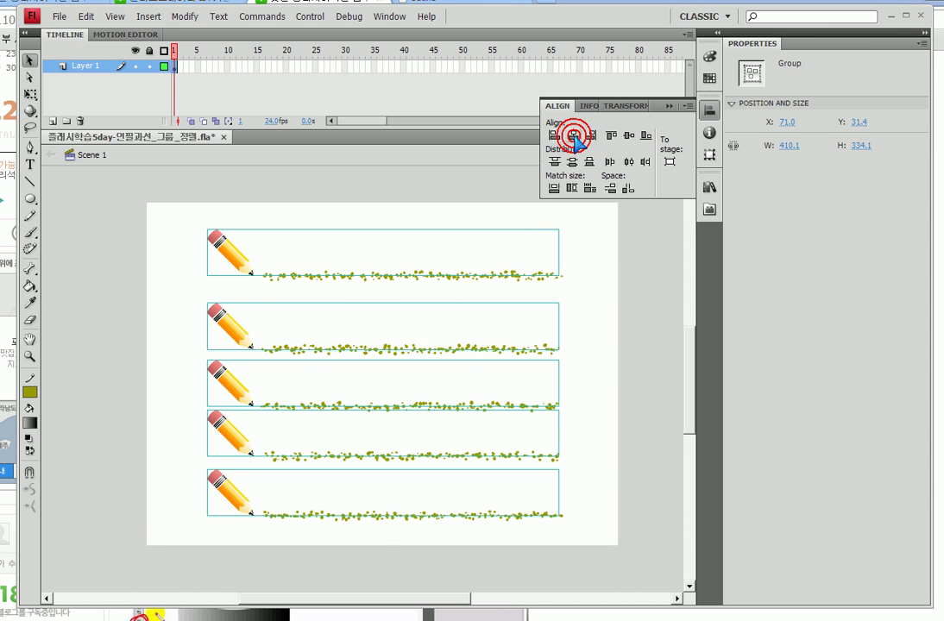
{"action": "left_click", "coordinate": [687, 132]}
{"action": "left_click_drag", "start_coordinate": [661, 138], "coordinate": [694, 190]}
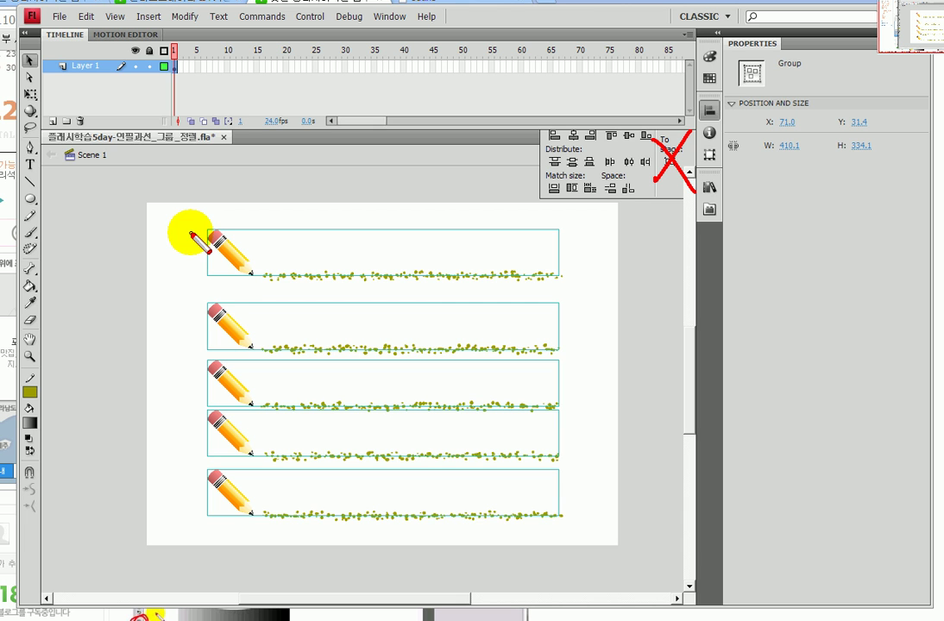
{"action": "mouse_move", "coordinate": [572, 274]}
{"action": "left_mouse_down"}
{"action": "mouse_move", "coordinate": [542, 288]}
{"action": "mouse_move", "coordinate": [574, 309]}
{"action": "mouse_move", "coordinate": [561, 347]}
{"action": "mouse_move", "coordinate": [578, 391]}
{"action": "mouse_move", "coordinate": [535, 412]}
{"action": "mouse_move", "coordinate": [577, 442]}
{"action": "mouse_move", "coordinate": [601, 503]}
{"action": "left_mouse_up"}
{"action": "left_click_drag", "start_coordinate": [623, 209], "coordinate": [617, 213]}
{"action": "mouse_move", "coordinate": [635, 177]}
{"action": "left_mouse_down"}
{"action": "mouse_move", "coordinate": [620, 223]}
{"action": "mouse_move", "coordinate": [599, 197]}
{"action": "mouse_move", "coordinate": [636, 177]}
{"action": "mouse_move", "coordinate": [630, 221]}
{"action": "mouse_move", "coordinate": [600, 191]}
{"action": "mouse_move", "coordinate": [635, 166]}
{"action": "mouse_move", "coordinate": [637, 214]}
{"action": "mouse_move", "coordinate": [622, 216]}
{"action": "mouse_move", "coordinate": [612, 175]}
{"action": "mouse_move", "coordinate": [651, 179]}
{"action": "mouse_move", "coordinate": [635, 174]}
{"action": "mouse_move", "coordinate": [638, 216]}
{"action": "left_mouse_up"}
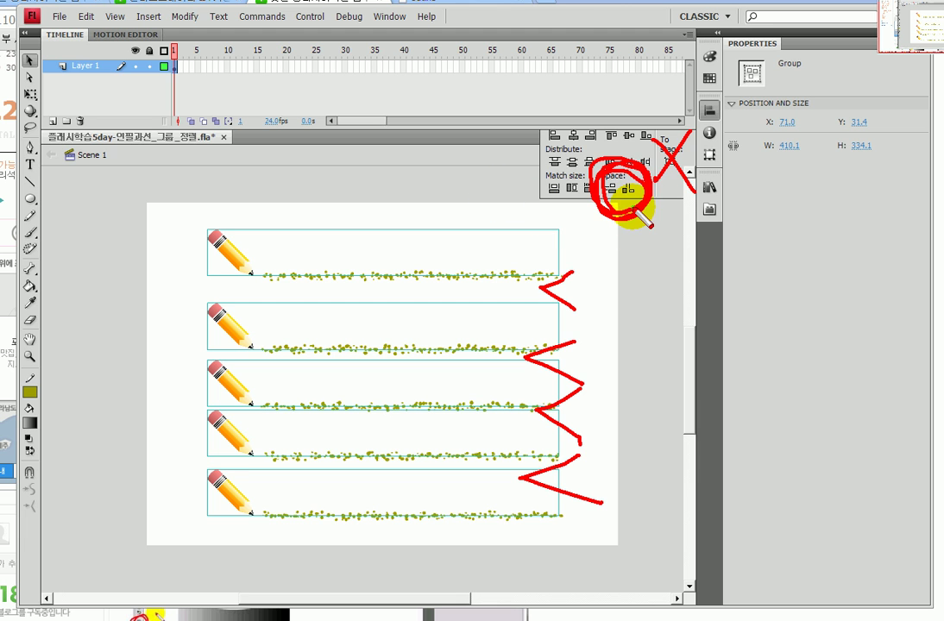
Space the five groups evenly in the vertical direction and center them horizontally relative to the stage.
{"action": "left_click", "coordinate": [706, 113]}
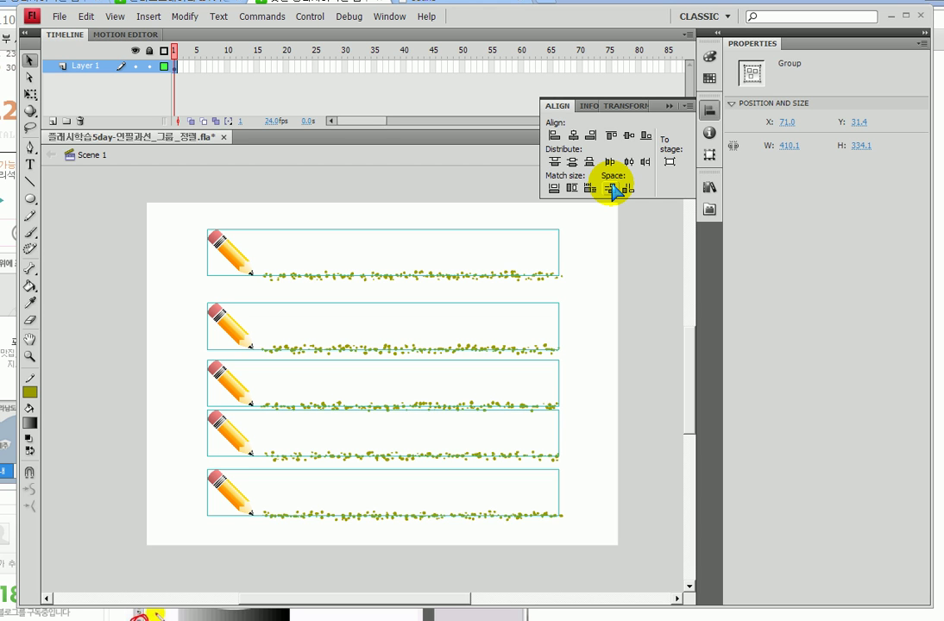
{"action": "left_click", "coordinate": [612, 188]}
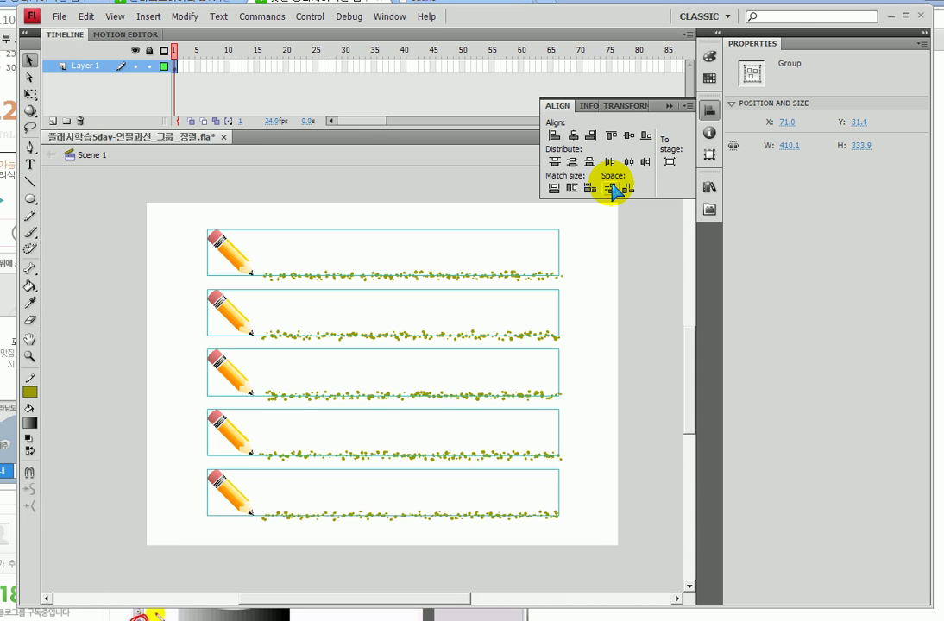
{"action": "left_click", "coordinate": [670, 161]}
{"action": "left_click", "coordinate": [573, 136]}
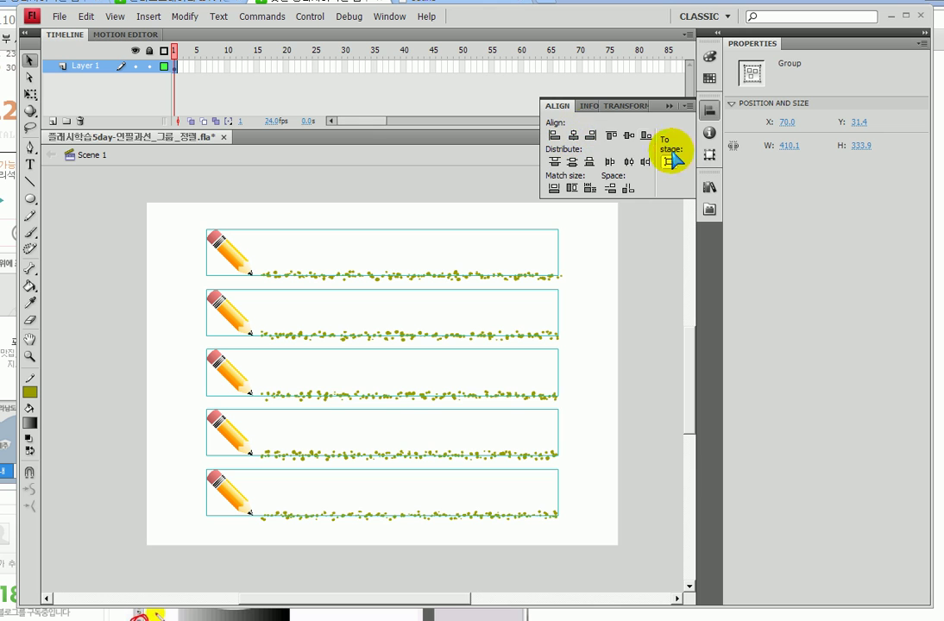
{"action": "left_click", "coordinate": [573, 138]}
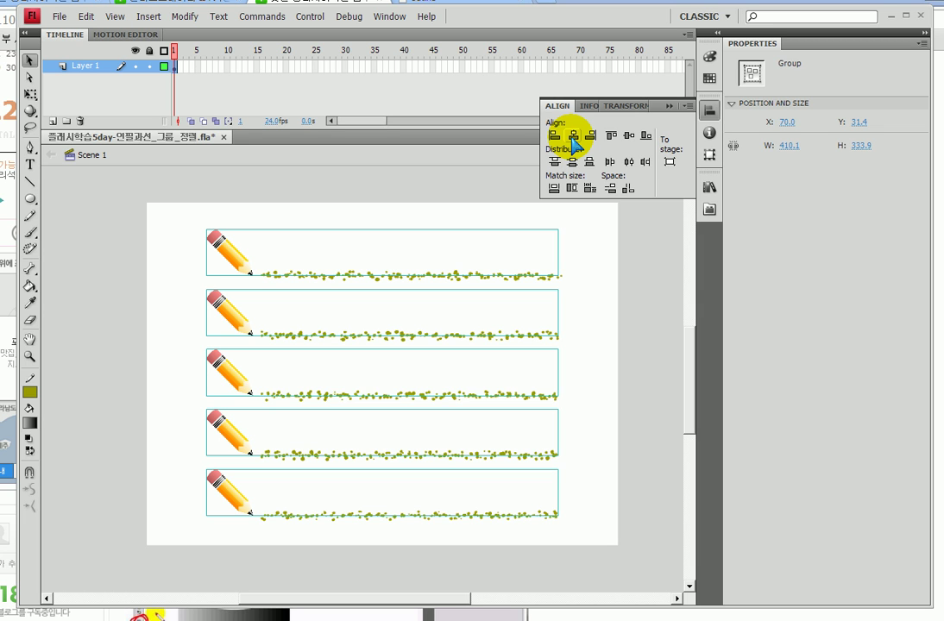
{"action": "left_click", "coordinate": [480, 239]}
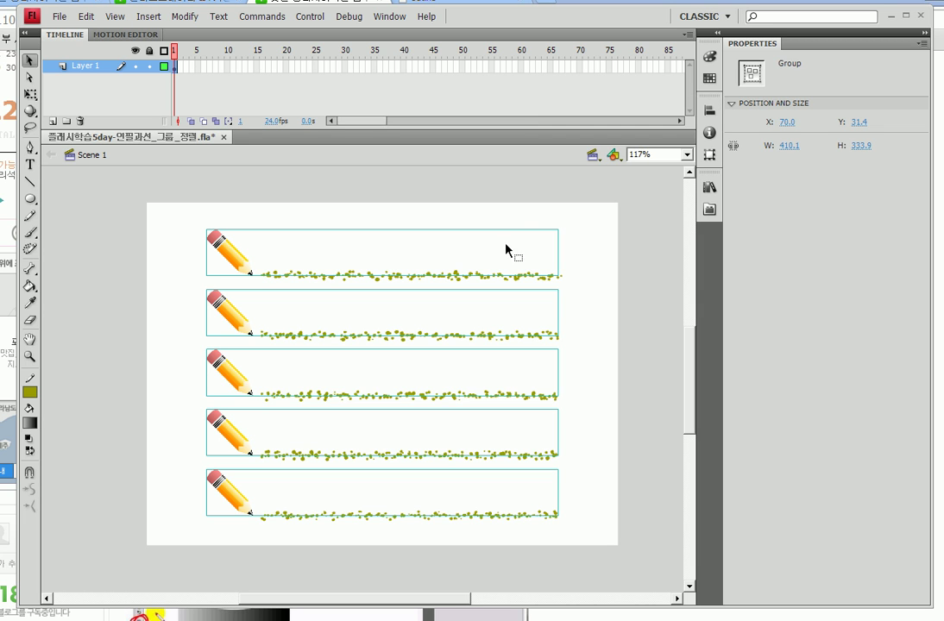